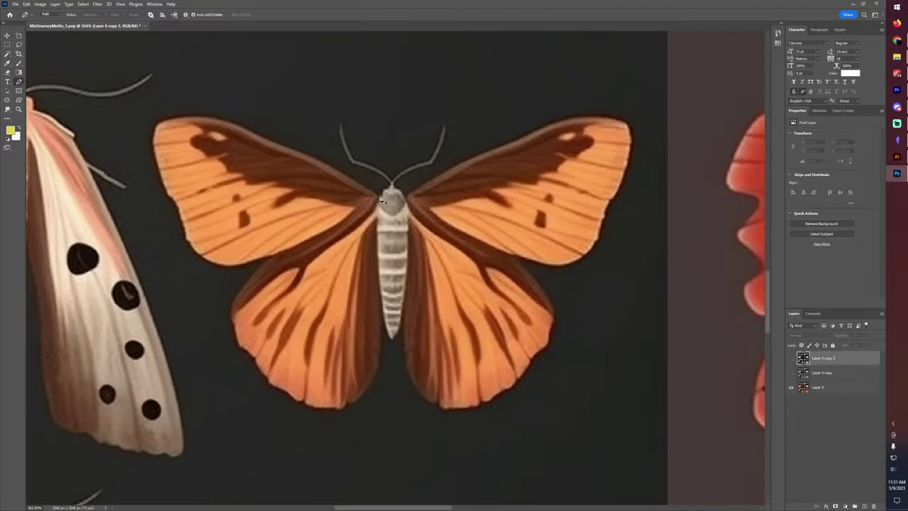
Trace the orange moth's left wing edge with a Pen path that closes at the head
drag(380, 193, 253, 132)
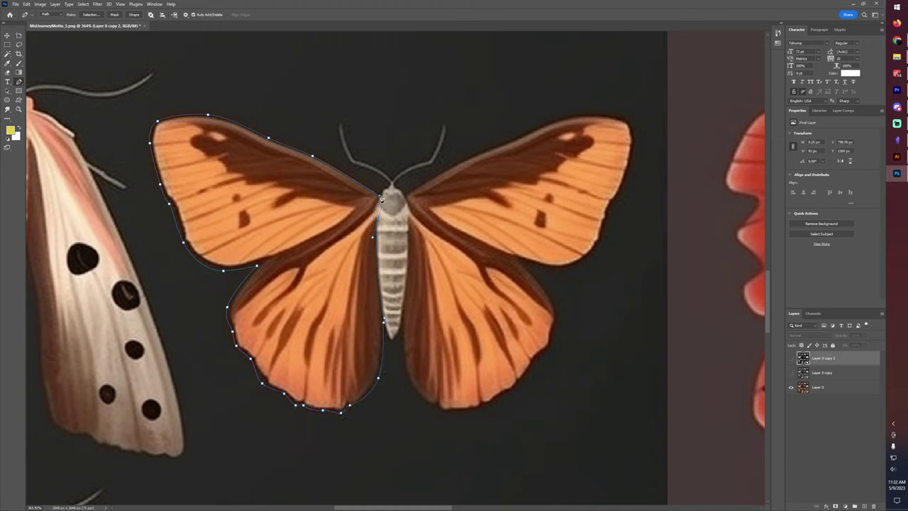
Close the wing path, Image Trace it with the Low Fidelity Photo preset, and expand it
drag(381, 198, 381, 200)
right_click(297, 204)
click(324, 237)
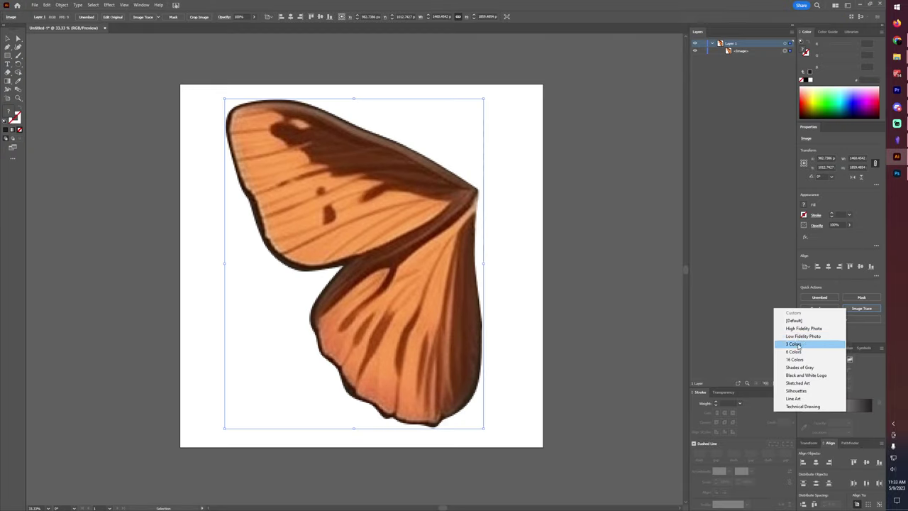
click(795, 344)
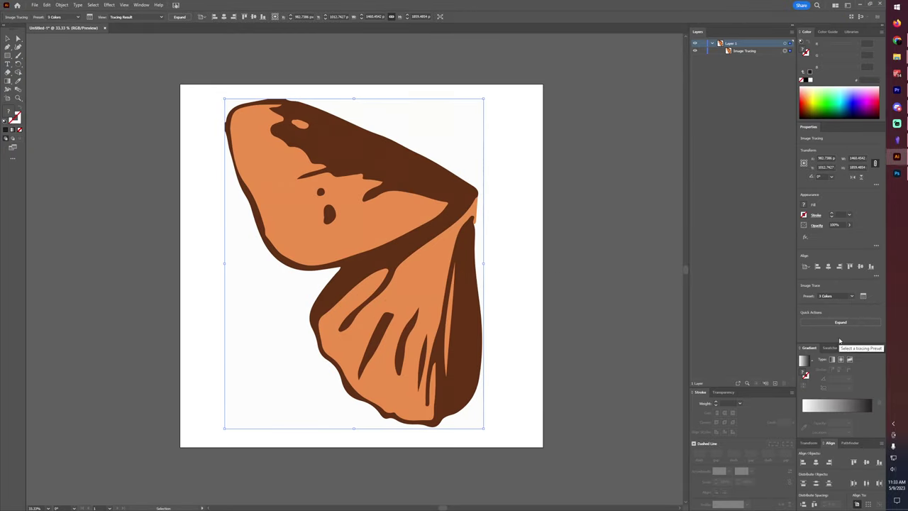
scroll(851, 293, up, 1)
click(538, 244)
click(397, 284)
click(180, 16)
Isolate the traced wing group and adjust an anchor on its top-left edge
double_click(276, 298)
click(261, 105)
key(a)
alt+scroll(261, 105, up, 5)
click(129, 247)
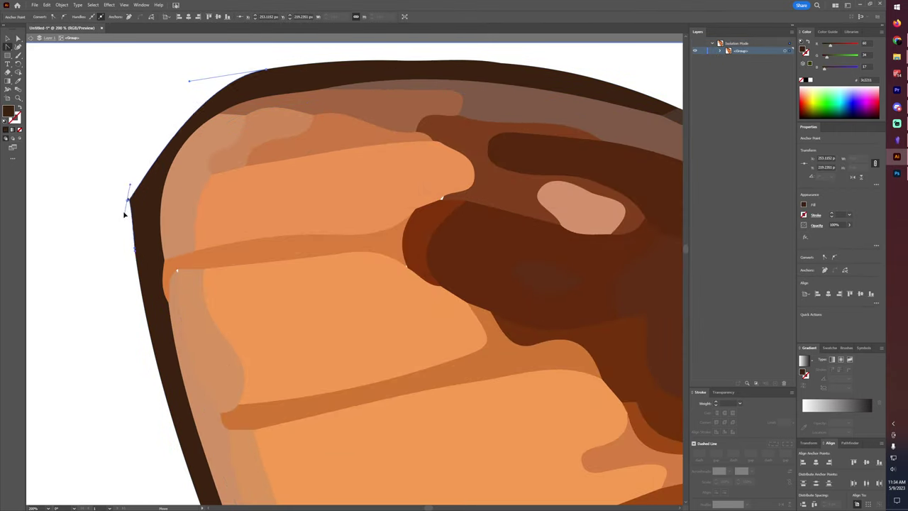
alt+scroll(145, 280, down, 3)
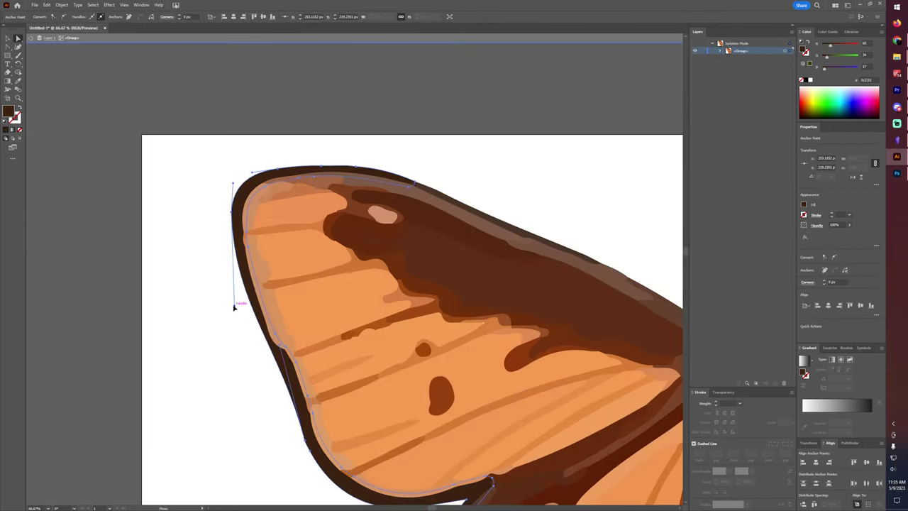
alt+scroll(233, 322, up, 5)
alt+scroll(314, 293, down, 6)
alt+scroll(314, 294, up, 5)
scroll(300, 239, down, 5)
Adjust the anchors along the wing's lower lobe edge, then deselect
click(300, 240)
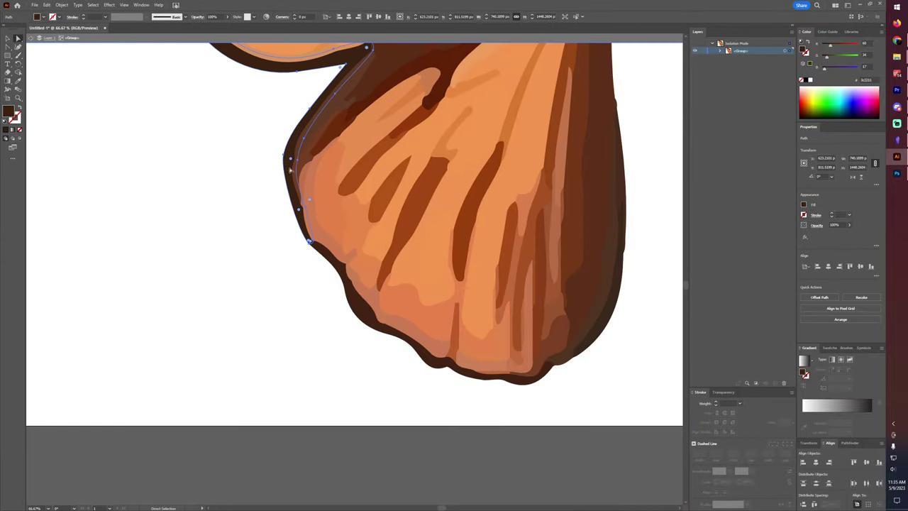
click(301, 239)
alt+scroll(310, 284, up, 5)
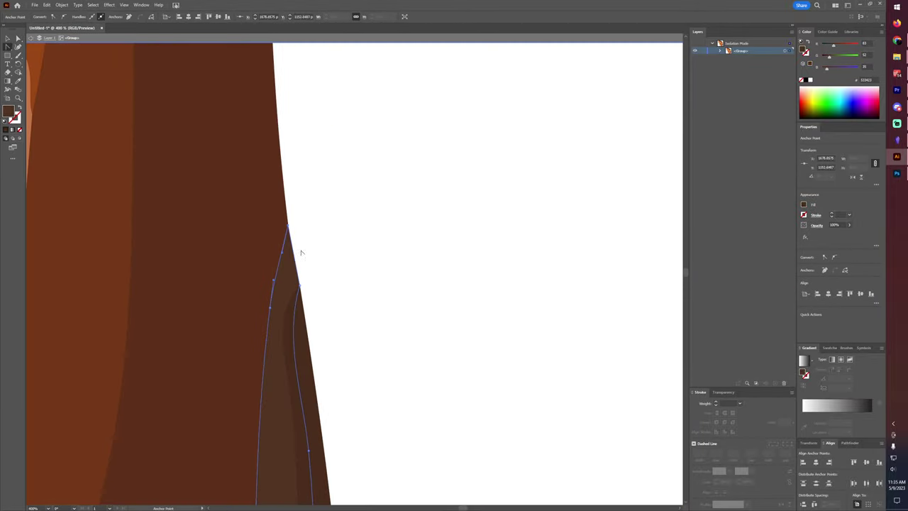
alt+scroll(311, 285, down, 3)
alt+scroll(356, 219, up, 4)
click(369, 236)
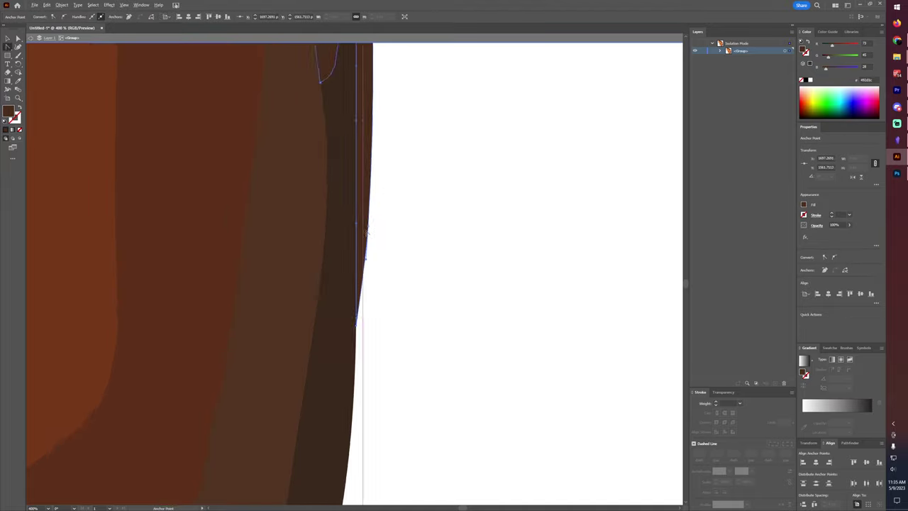
key(a)
click(372, 209)
alt+scroll(456, 178, down, 8)
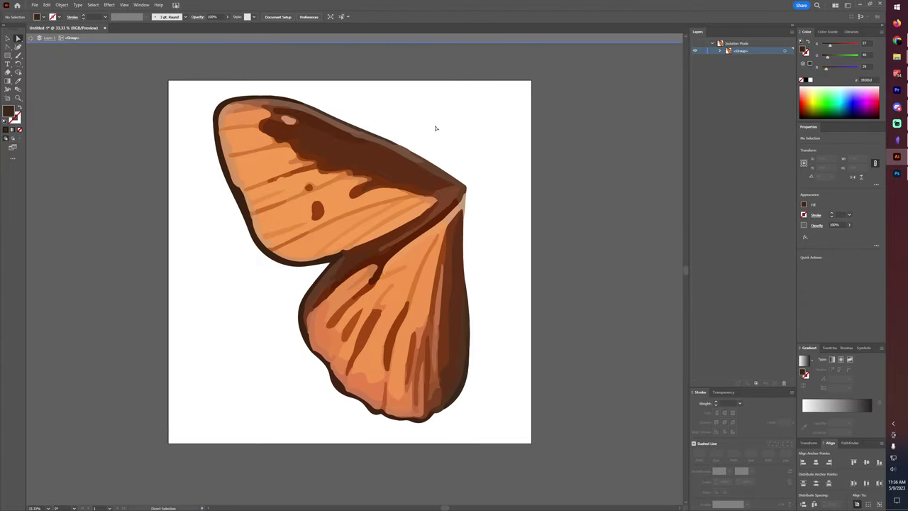
Unite all the wing artwork into one compound silhouette with Pathfinder
key(Escape)
drag(156, 139, 497, 440)
click(850, 443)
click(803, 485)
double_click(336, 168)
key(b)
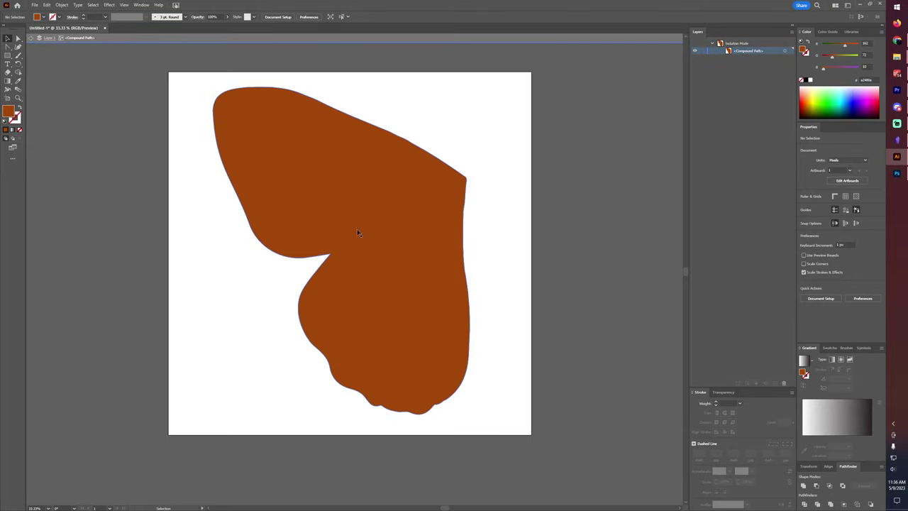
alt+scroll(357, 253, up, 2)
alt+scroll(487, 148, up, 3)
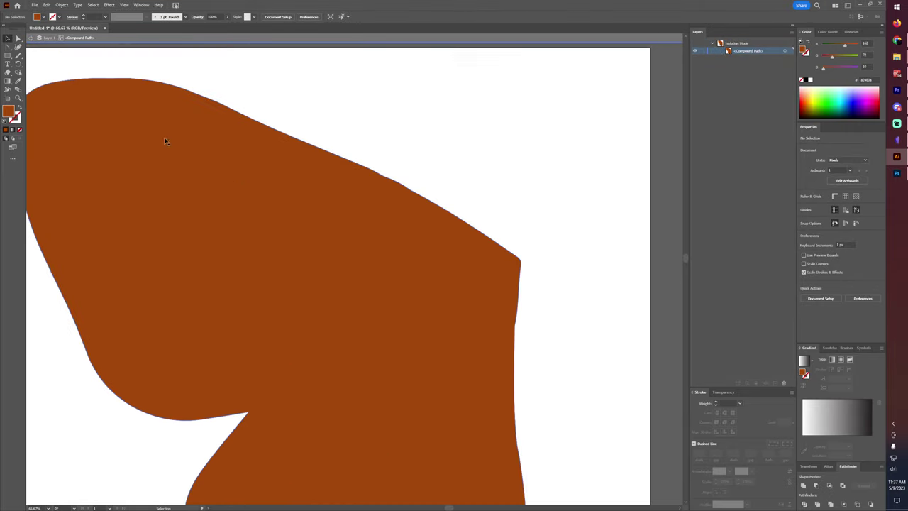
alt+scroll(503, 239, down, 4)
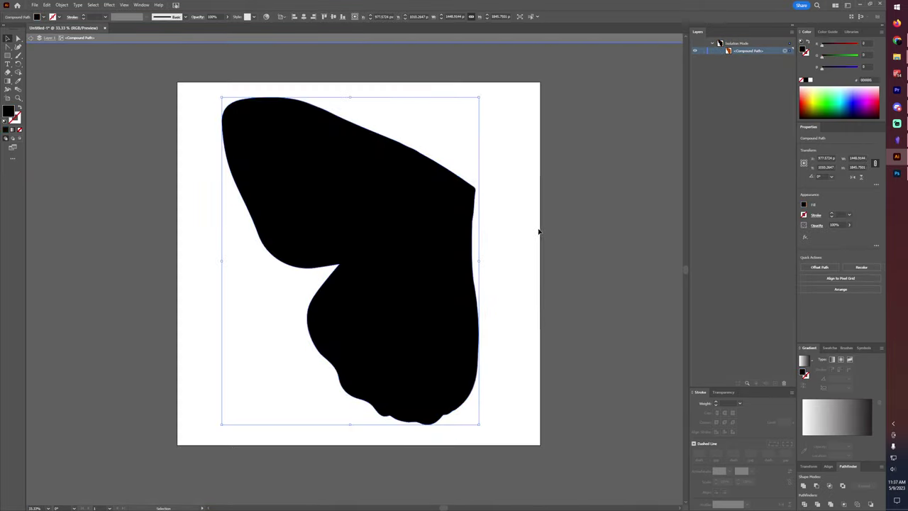
key(Escape)
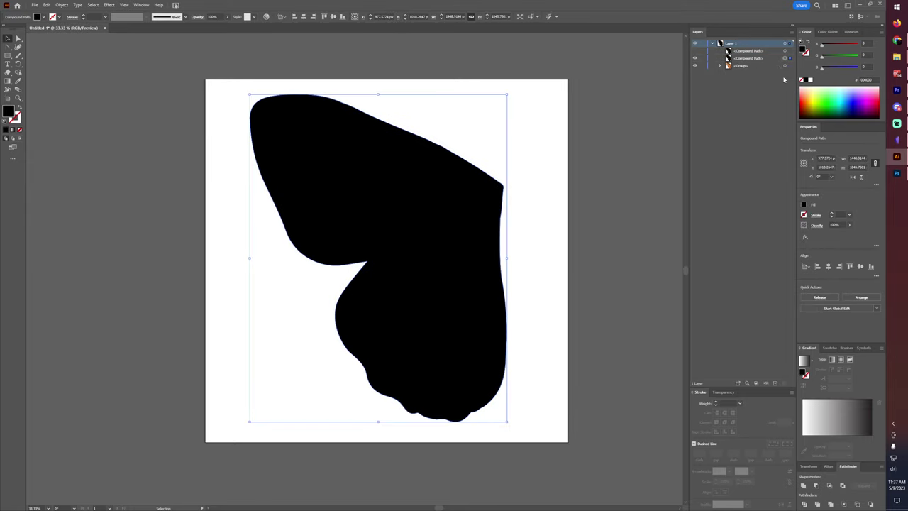
Clip the wing art to the silhouette with Ctrl+7, trying and undoing a Gaussian Blur
shift+click(784, 66)
key(ctrl+7)
click(109, 5)
click(213, 120)
key(Return)
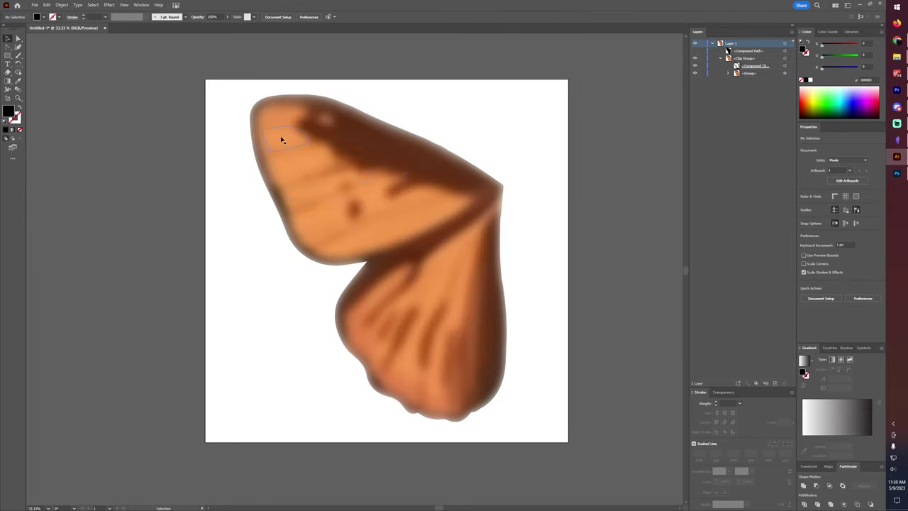
key(ctrl+z)
Add an artboard-sized brown rectangle behind the wing and apply a softer Gaussian Blur
double_click(449, 180)
drag(8, 71, 35, 56)
drag(206, 88, 567, 449)
right_click(560, 98)
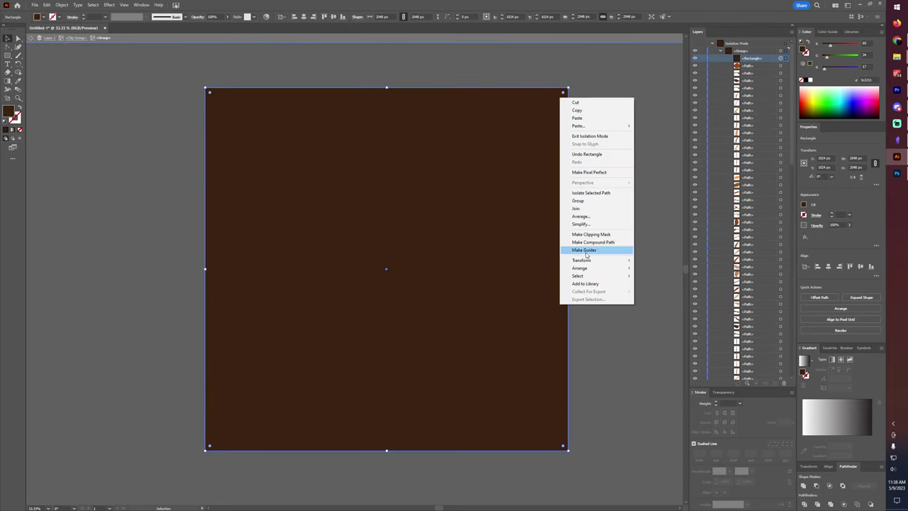
click(659, 292)
key(Escape)
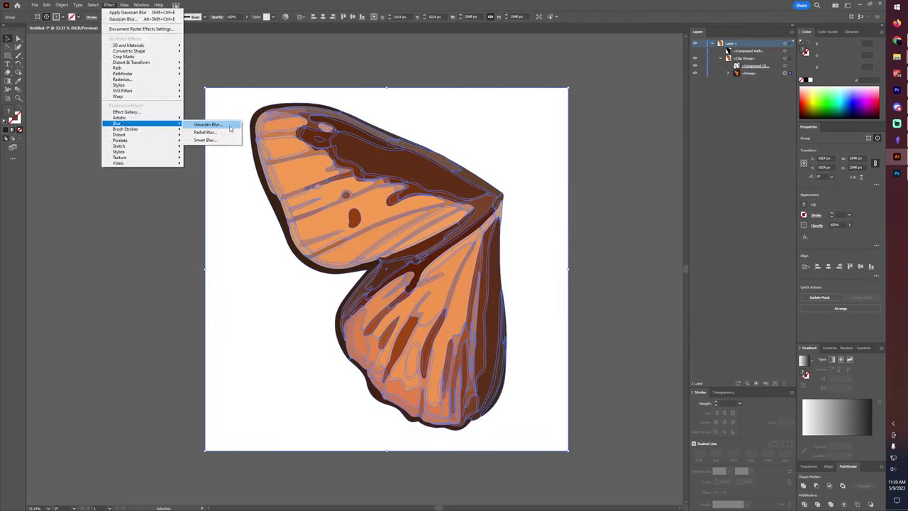
key(Return)
click(563, 186)
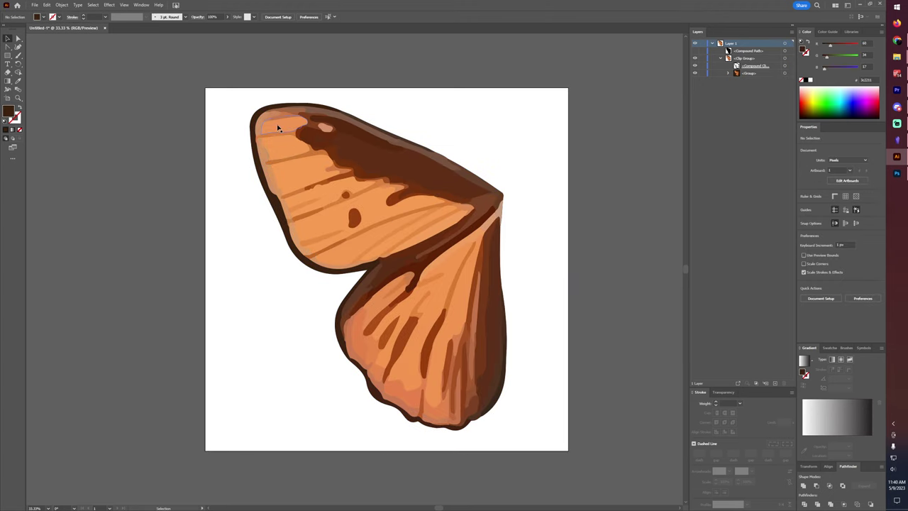
Select the wing silhouette and veins, then straighten, widen and nudge it to fill the artboard
double_click(412, 247)
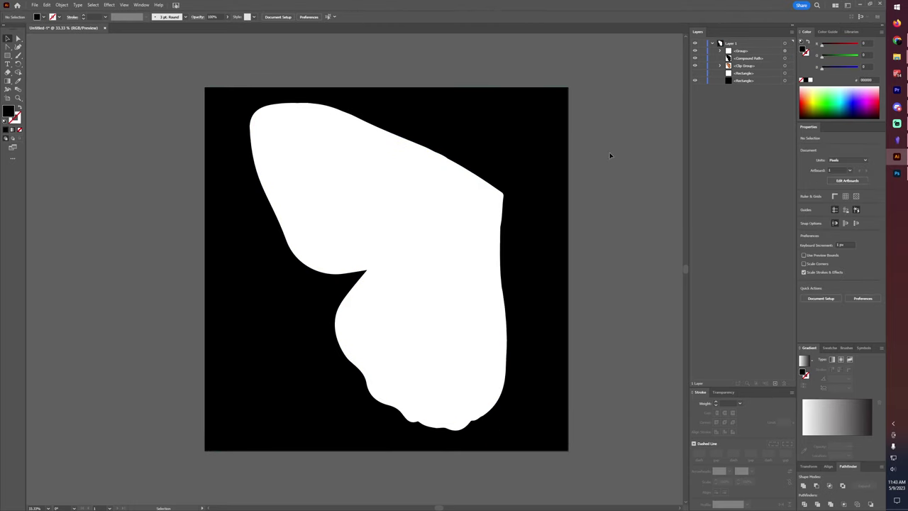
click(397, 213)
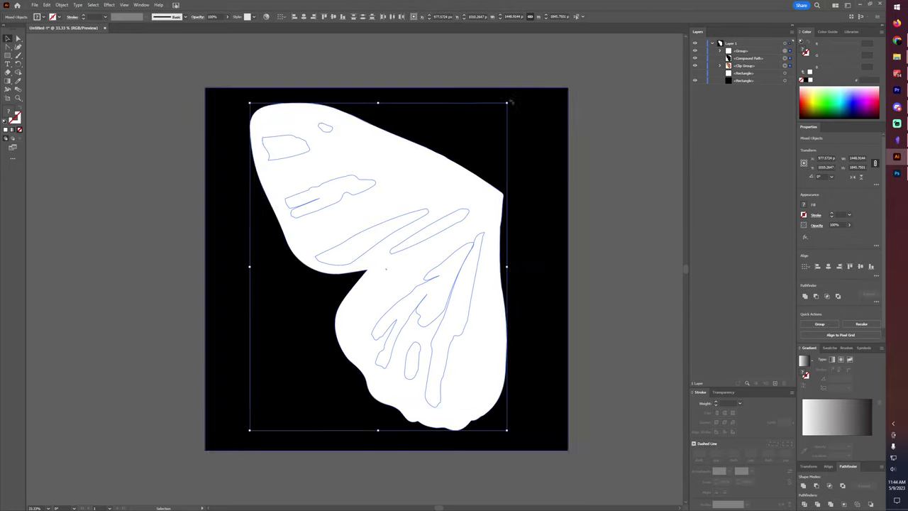
drag(515, 91, 539, 77)
drag(542, 142, 533, 188)
drag(249, 262, 291, 264)
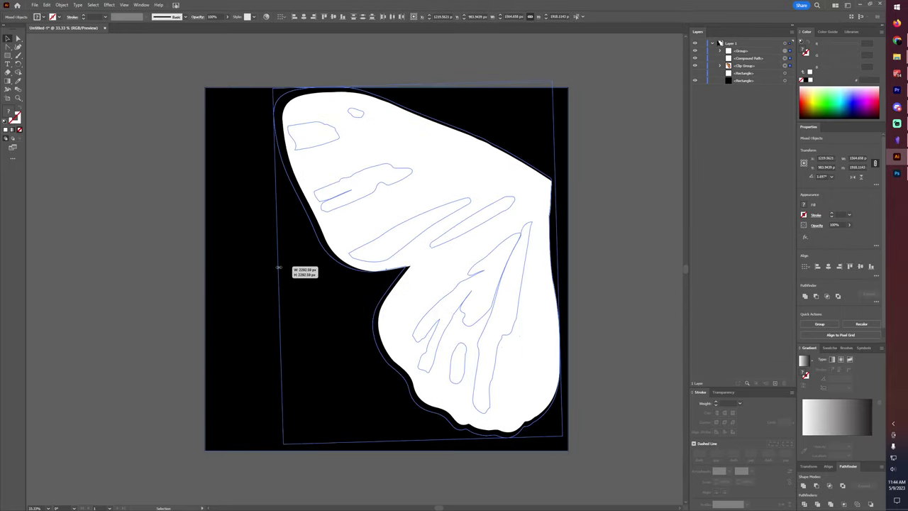
drag(435, 191, 426, 98)
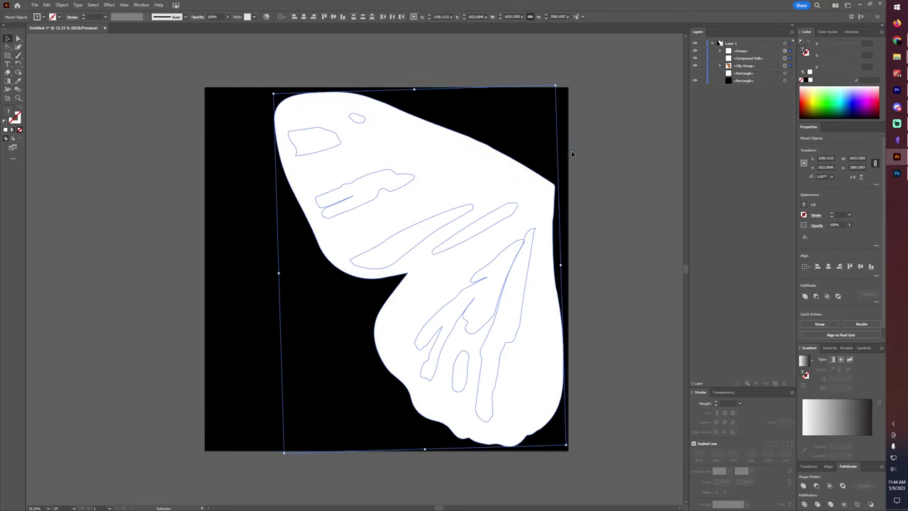
click(594, 174)
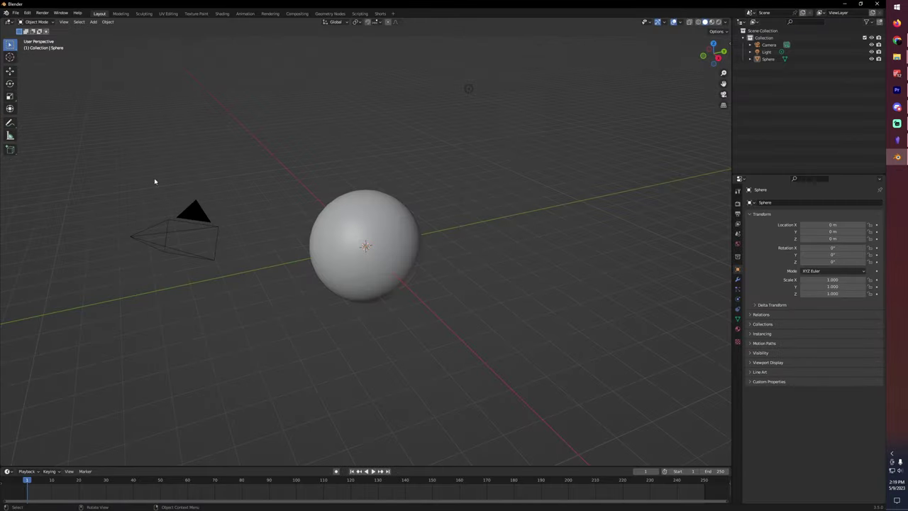
Delete the default camera, light and sphere, and switch the 3D view to the shader editor
key(a)
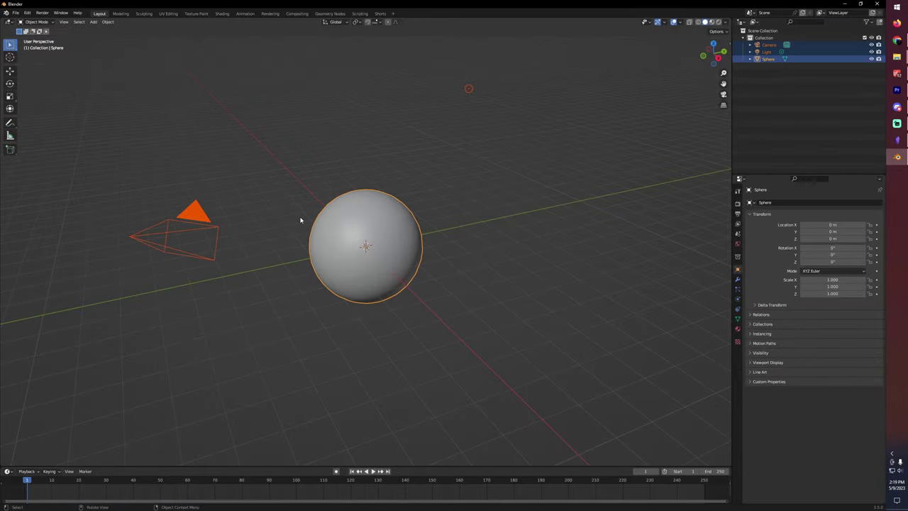
key(Delete)
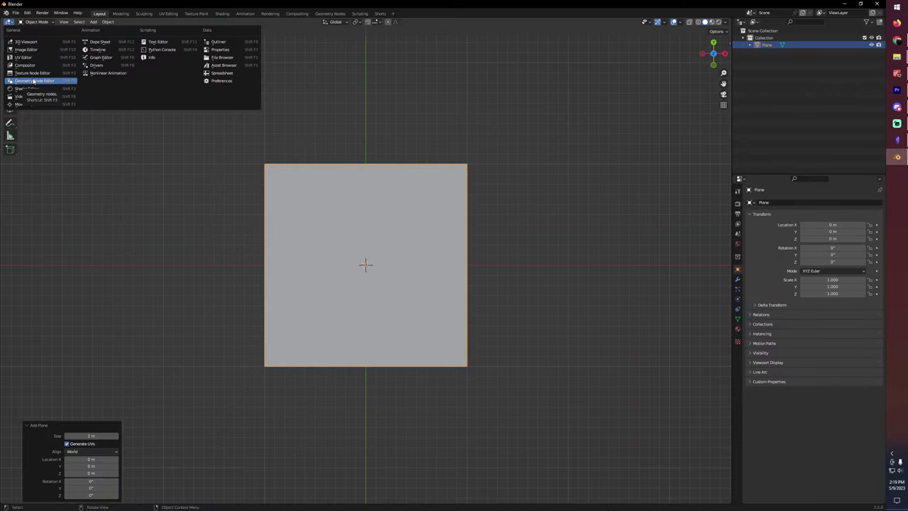
click(32, 88)
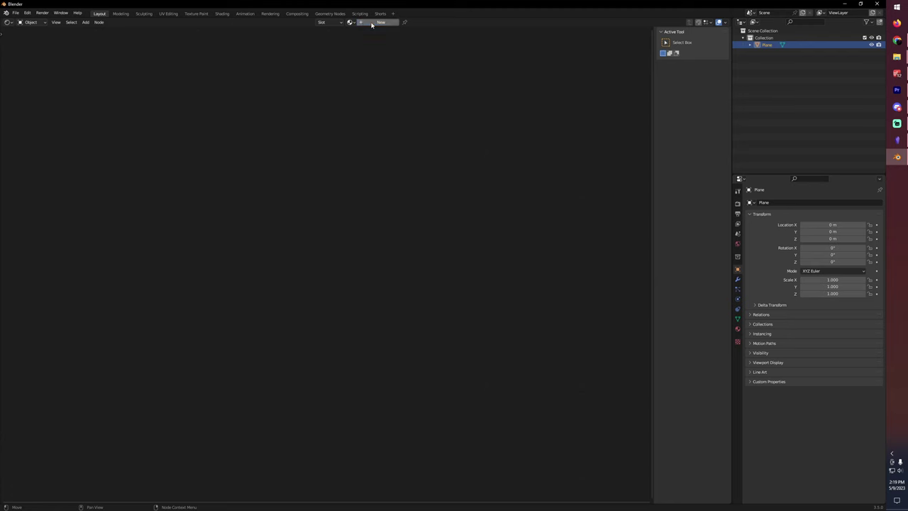
Create a new material for the plane and add duplicated Image Texture nodes
click(371, 22)
key(Home)
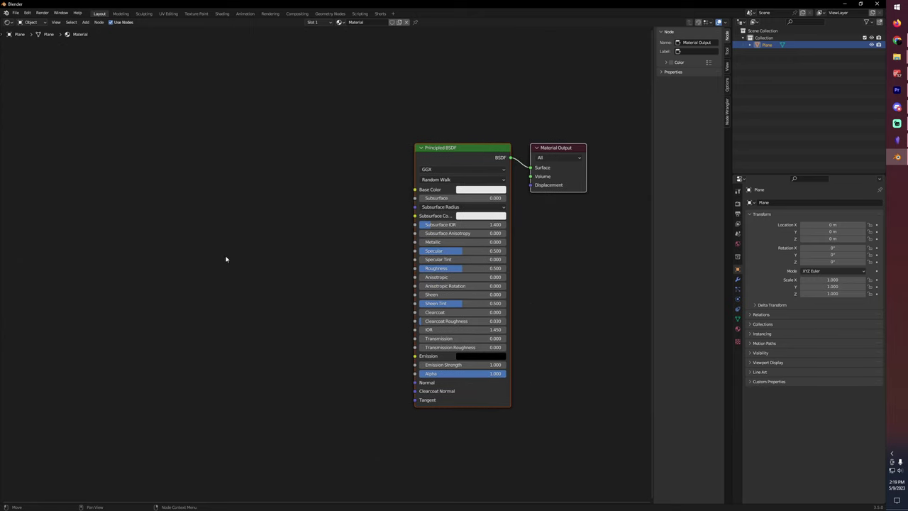
key(shift+a)
text(ima)
key(Return)
key(shift+d)
key(shift+d)
scroll(330, 362, down, 1)
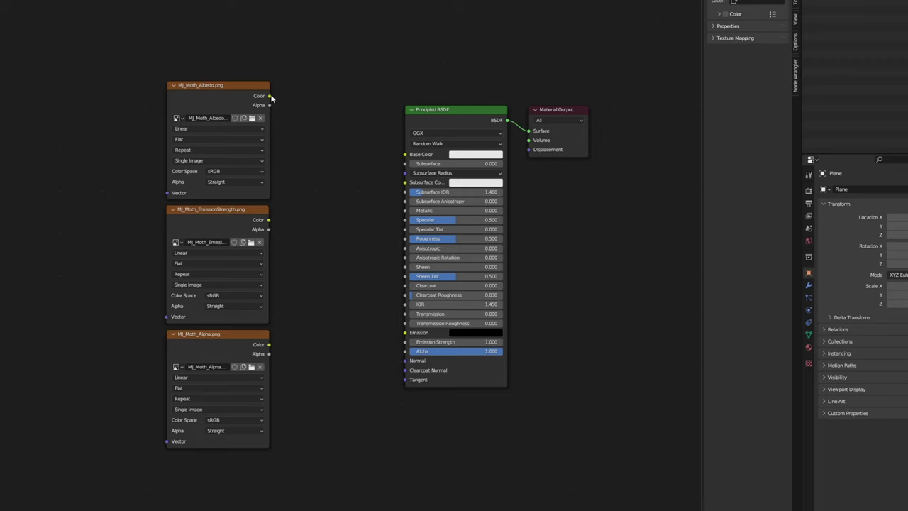
Link albedo to Base Color and Emission, emission-strength to Emission Strength, alpha to Alpha
drag(269, 95, 405, 154)
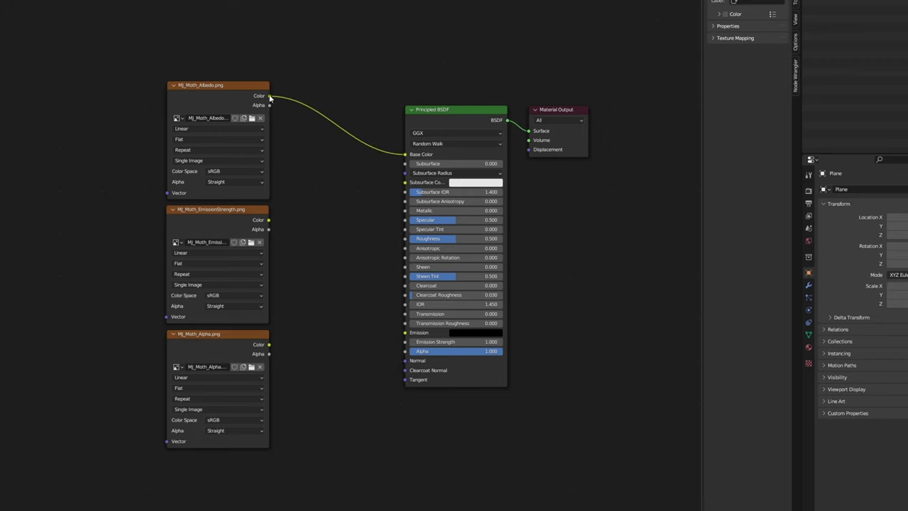
drag(268, 96, 403, 332)
drag(269, 219, 406, 343)
drag(268, 344, 414, 353)
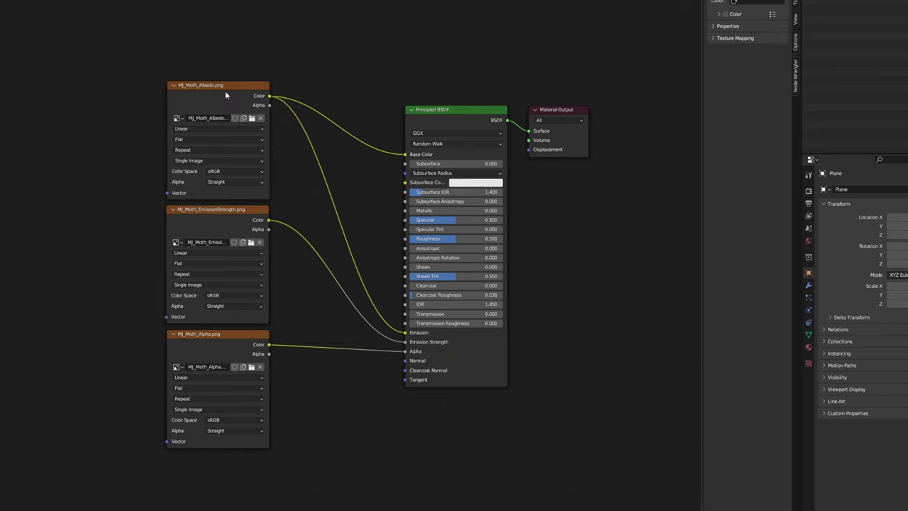
mouse_move(225, 90)
mouse_down()
mouse_move(220, 71)
mouse_move(266, 89)
mouse_move(226, 38)
mouse_move(224, 68)
mouse_move(239, 88)
mouse_move(229, 86)
mouse_move(240, 87)
mouse_move(231, 86)
mouse_up()
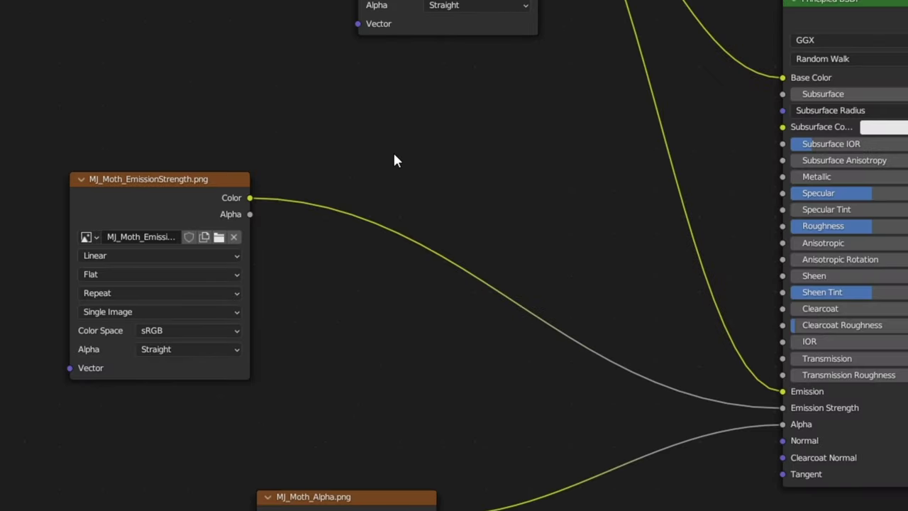
Insert a Vector Math node on the emission link, set to Scale with factor 10
key(shift+a)
click(395, 153)
text(vecto)
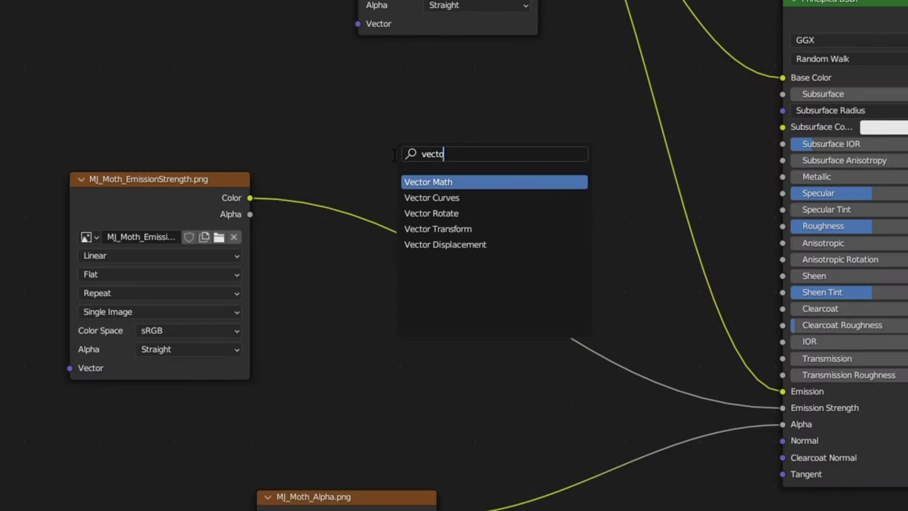
key(Return)
click(361, 163)
click(403, 198)
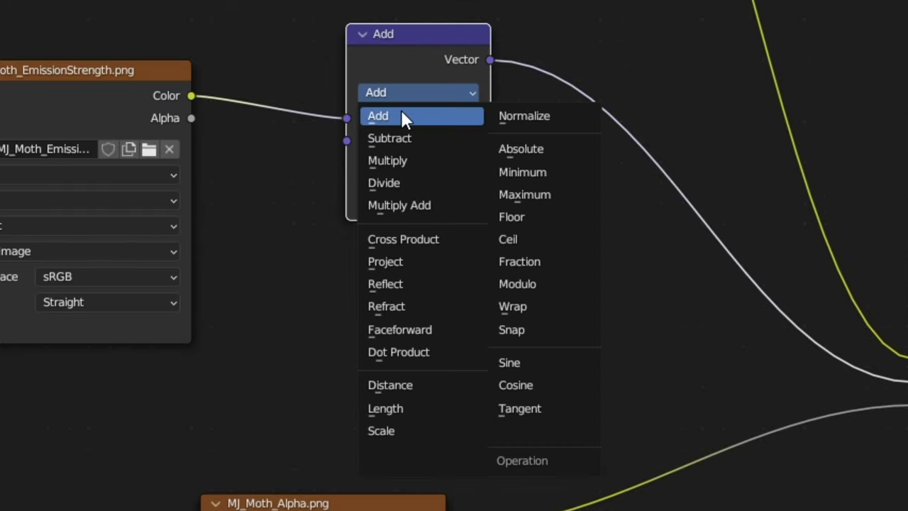
click(383, 440)
click(422, 225)
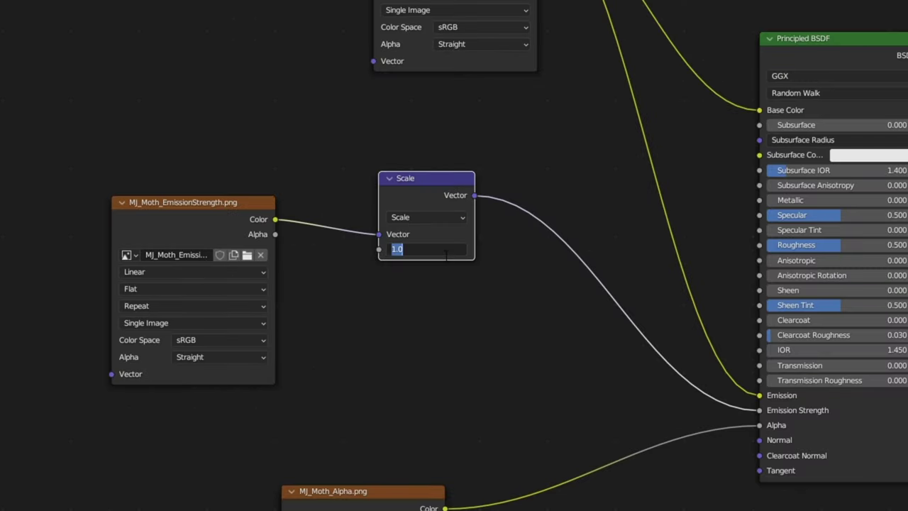
text(10)
key(Return)
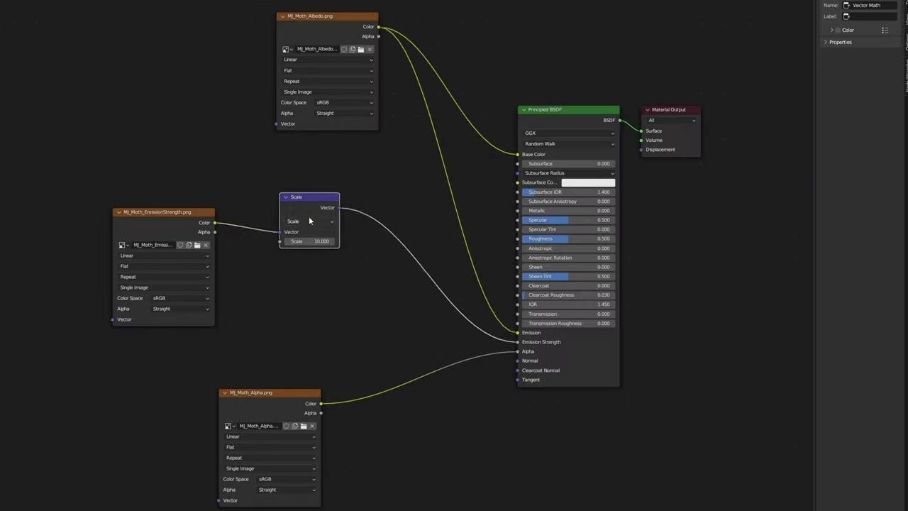
Collapse and rearrange the image nodes, and raise Roughness from 0.500 to 1.000
drag(327, 221, 421, 281)
drag(183, 220, 319, 226)
click(257, 219)
drag(257, 219, 268, 291)
drag(393, 257, 386, 293)
click(224, 392)
drag(224, 392, 265, 359)
click(282, 16)
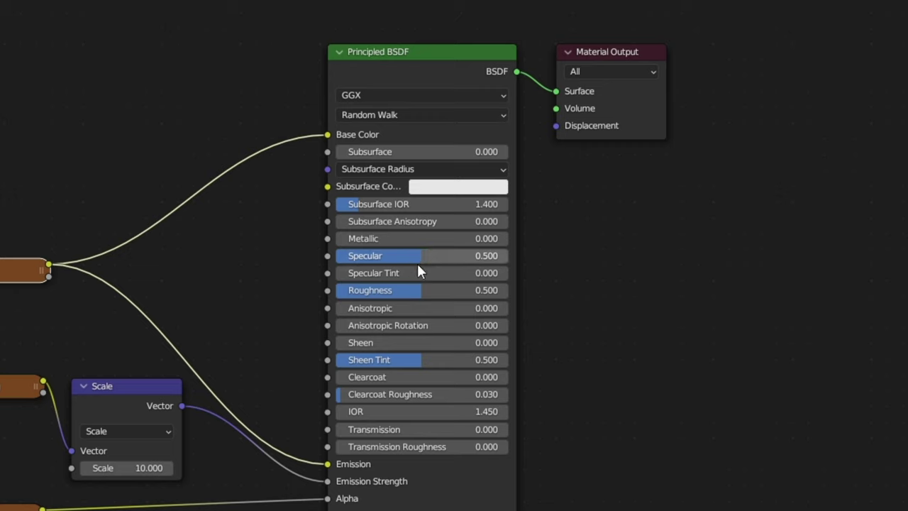
drag(417, 290, 508, 290)
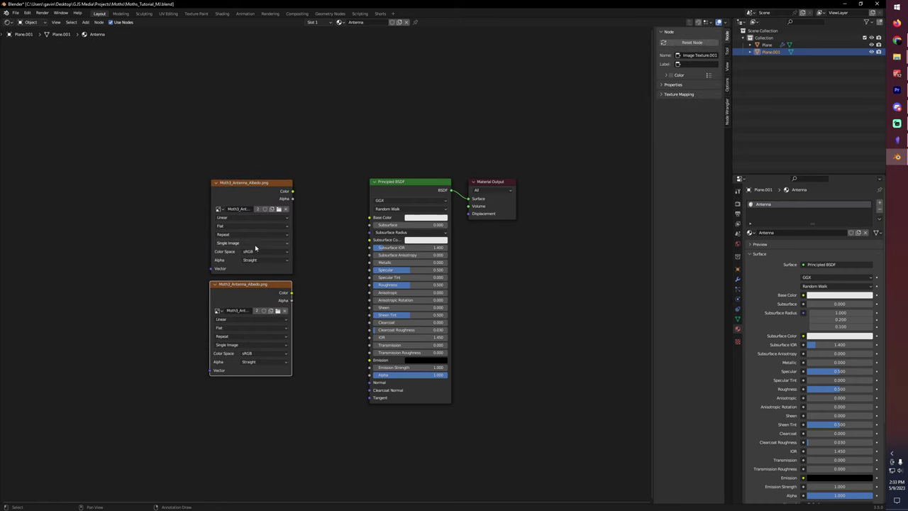
Link antenna albedo to Emission and alpha to Alpha, inserting a Scale node before Emission Strength
drag(283, 192, 369, 360)
drag(291, 292, 369, 367)
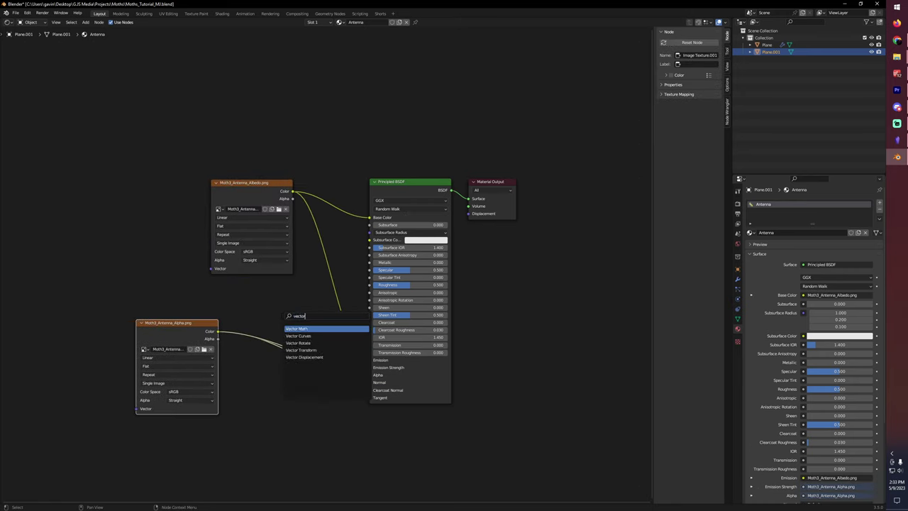
click(274, 398)
click(264, 348)
drag(274, 377, 298, 312)
key(h)
Tidy the antenna node layout and set the Scale node's factor to 10
drag(260, 182, 305, 215)
drag(204, 318, 255, 318)
double_click(323, 324)
text(10)
key(Return)
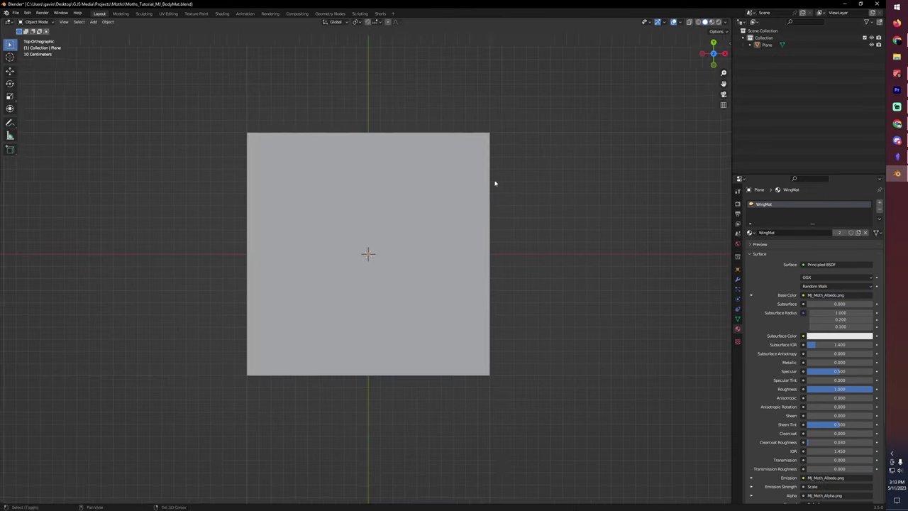
mouse_move(494, 184)
shift+middle_down()
mouse_move(513, 178)
mouse_move(508, 185)
shift+middle_up()
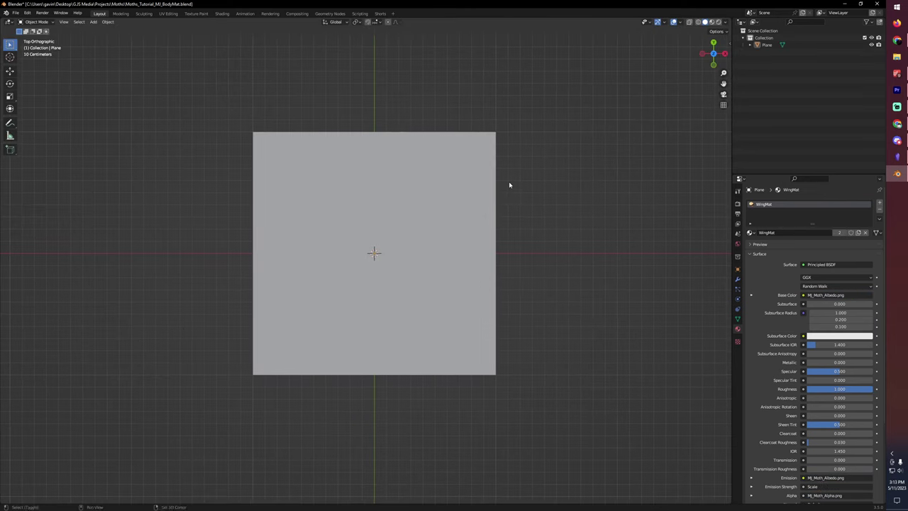
Switch to Material Preview, set the render engine to Cycles, and select the wing plane
click(711, 22)
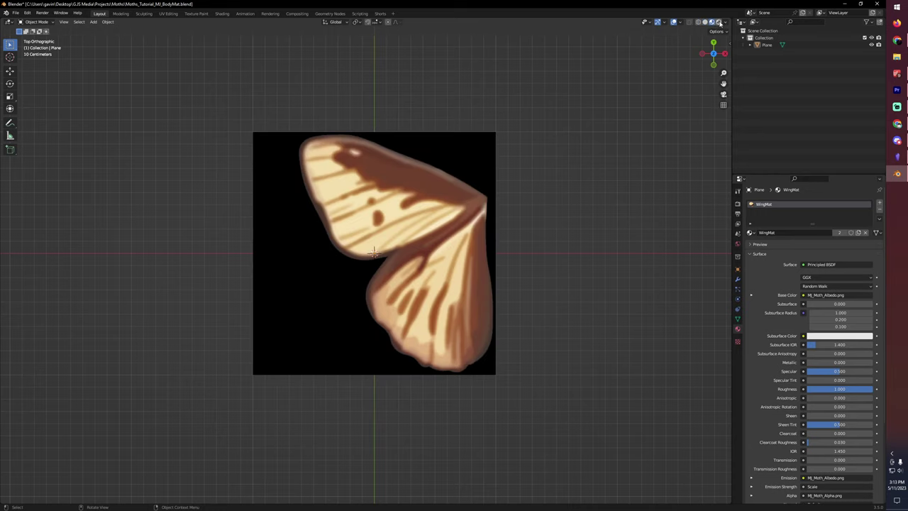
click(737, 213)
click(817, 203)
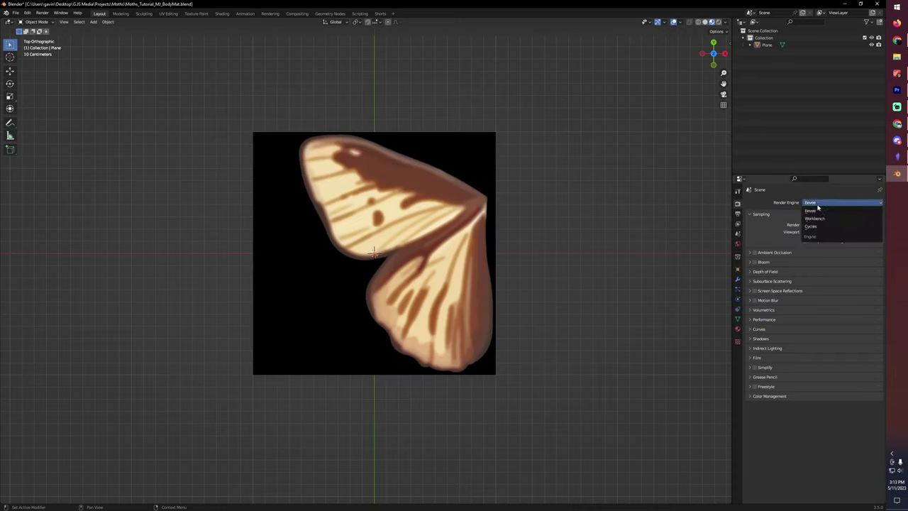
click(817, 230)
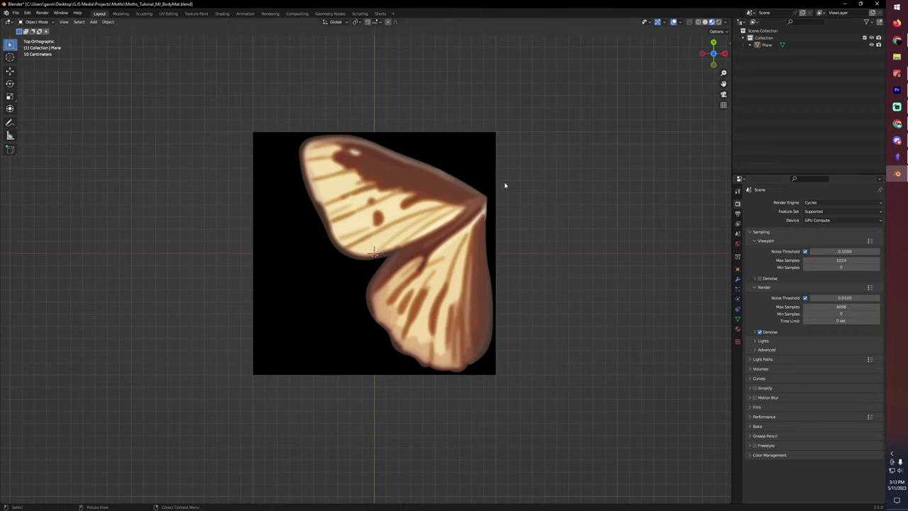
click(447, 185)
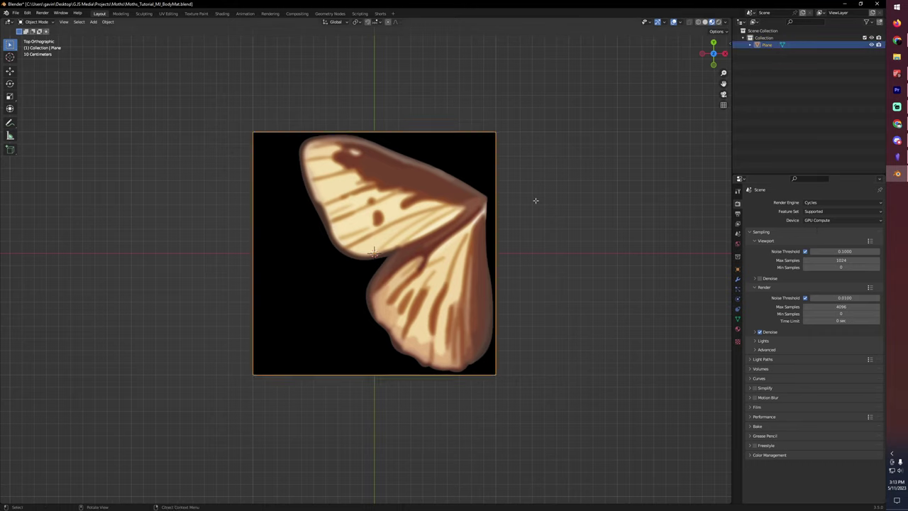
In Edit Mode, move the wing root onto the origin and tilt the mesh about 14.5°
key(Tab)
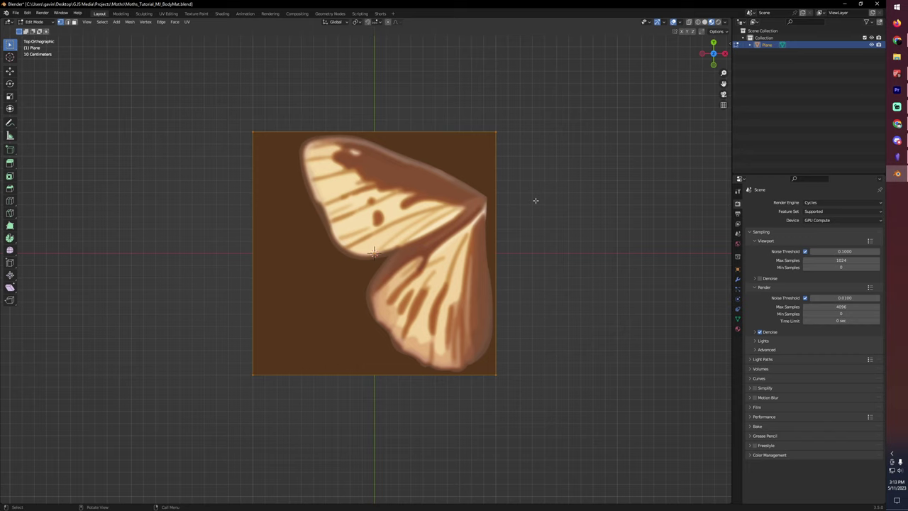
key(g)
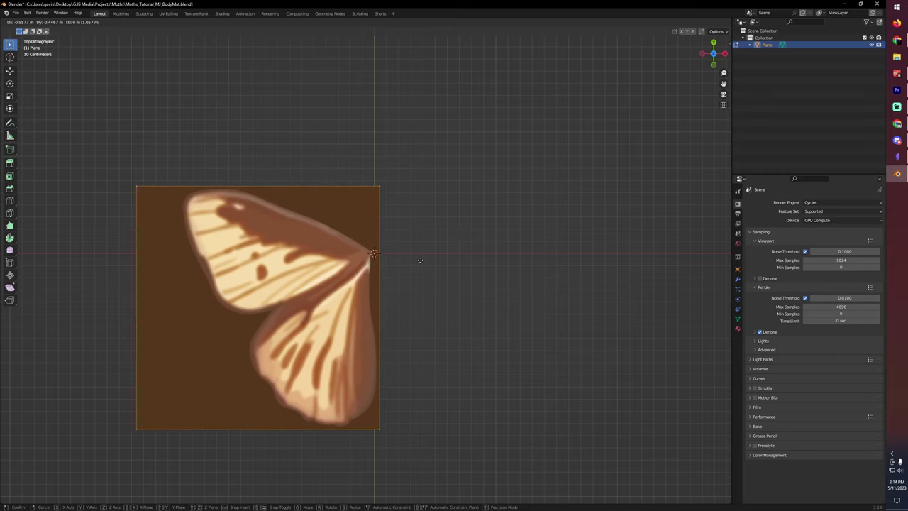
click(420, 260)
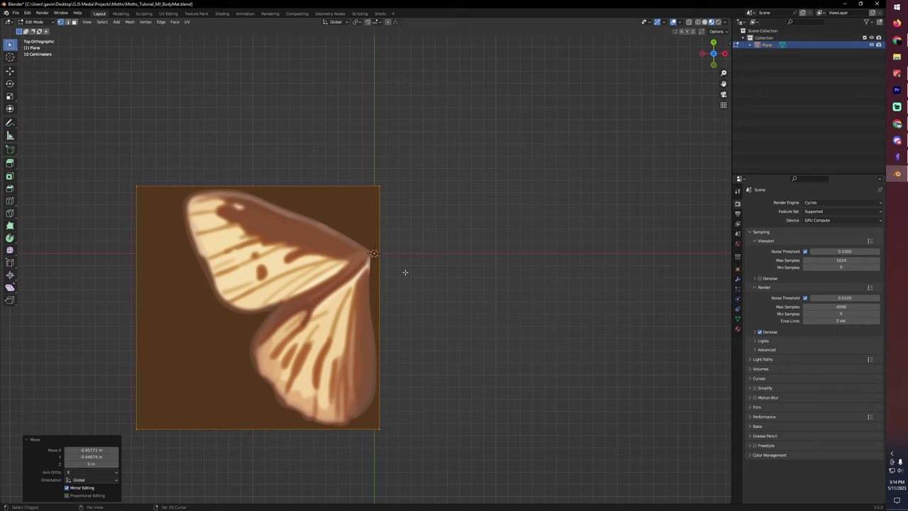
shift+middle_drag(405, 263, 431, 223)
key(r)
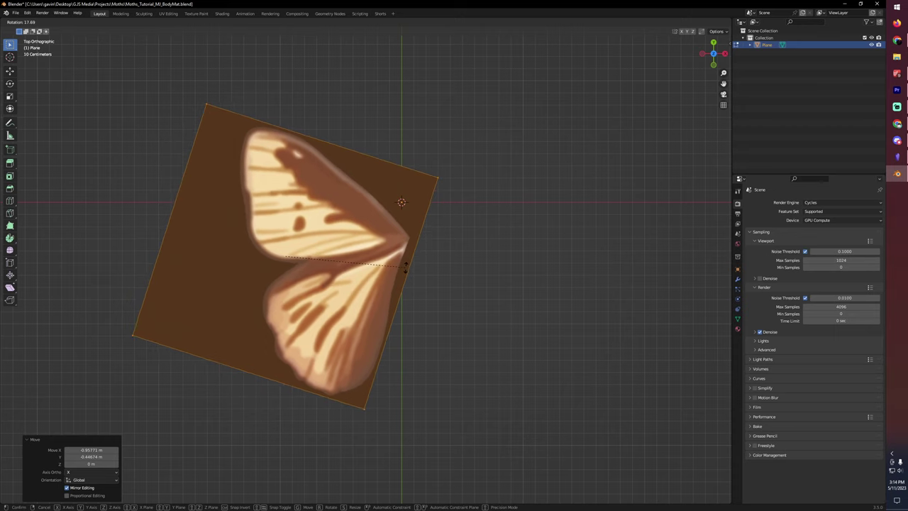
click(405, 259)
key(g)
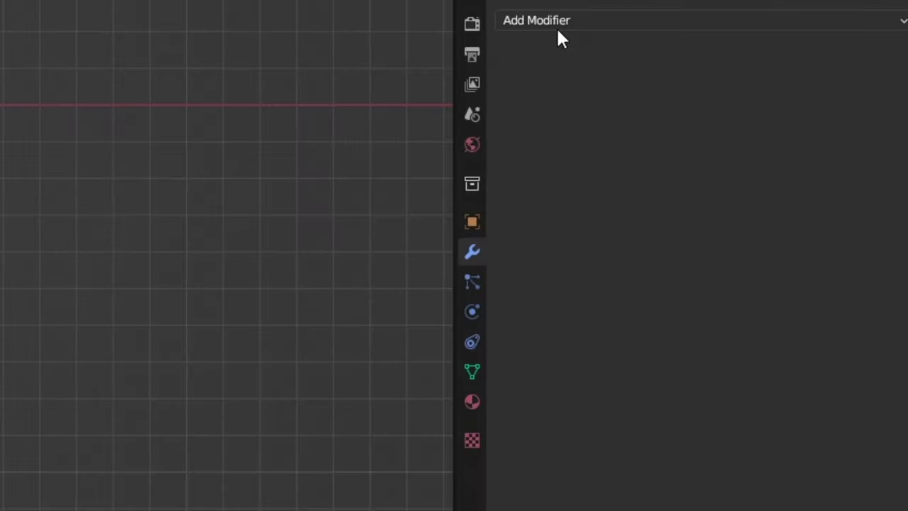
Add a Mirror modifier to the wing plane, then deselect it
click(765, 205)
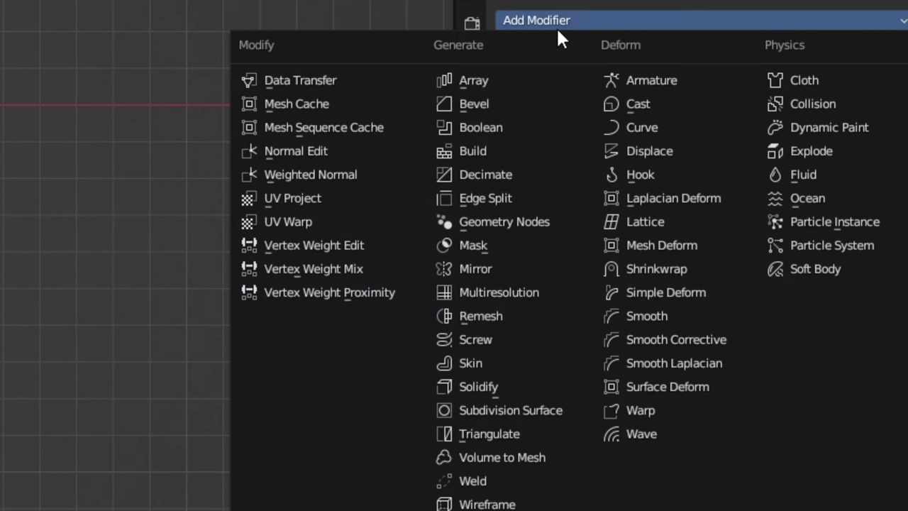
click(517, 268)
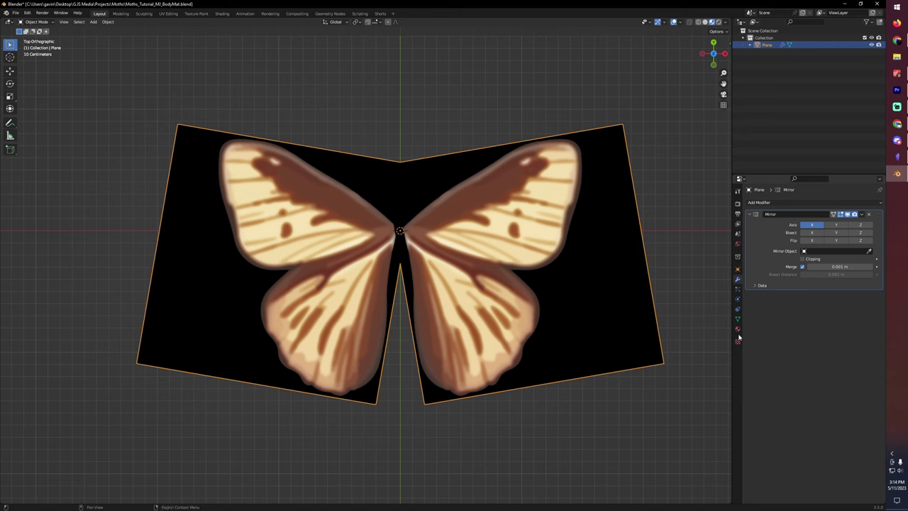
click(705, 319)
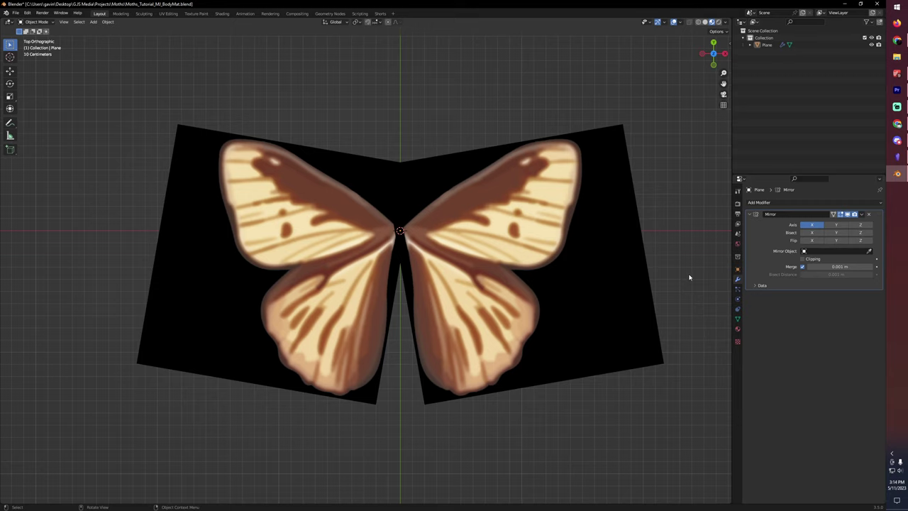
Add a new plane and assign it the existing Antenna material
key(shift+a)
click(704, 217)
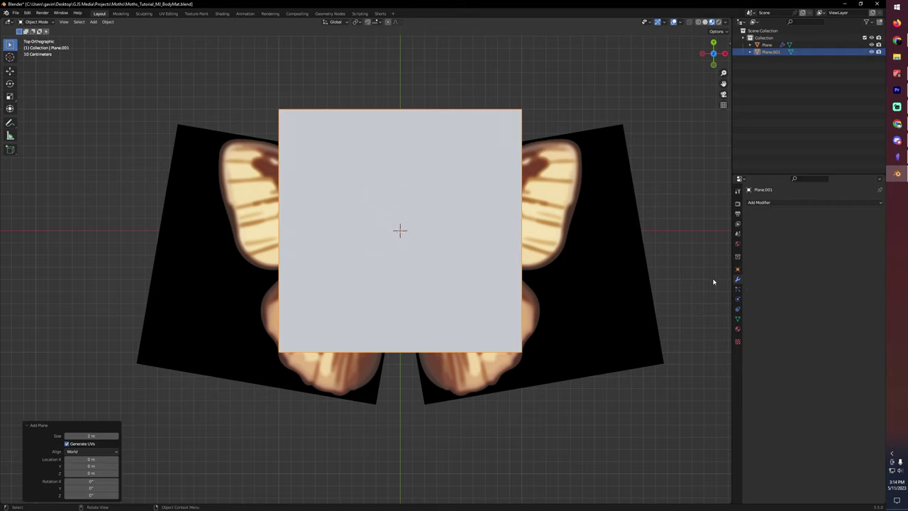
click(737, 328)
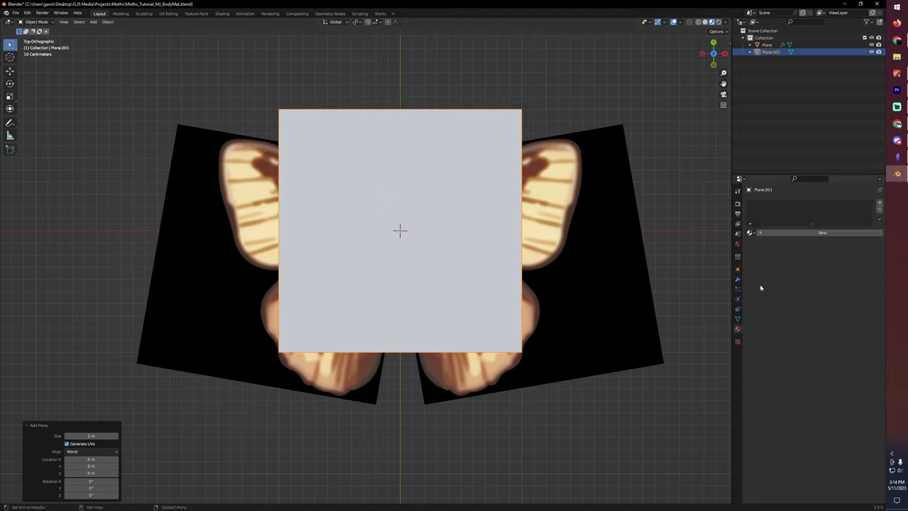
click(749, 233)
click(769, 243)
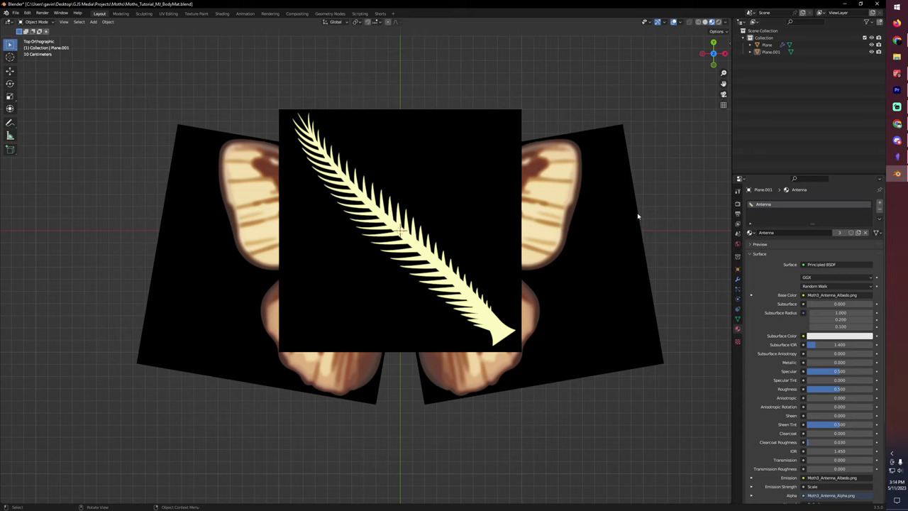
In Edit Mode, scale the antenna plane to 0.22 and move it above the wing root
key(Tab)
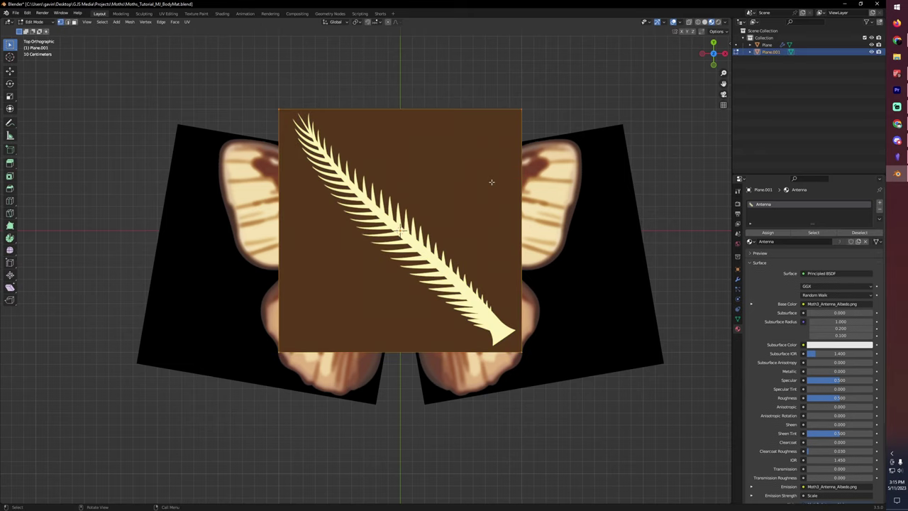
key(s)
click(422, 225)
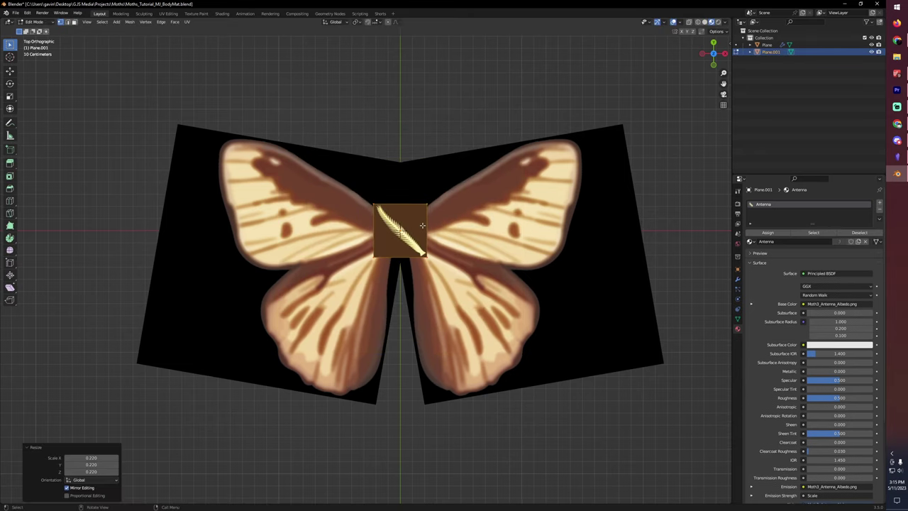
key(g)
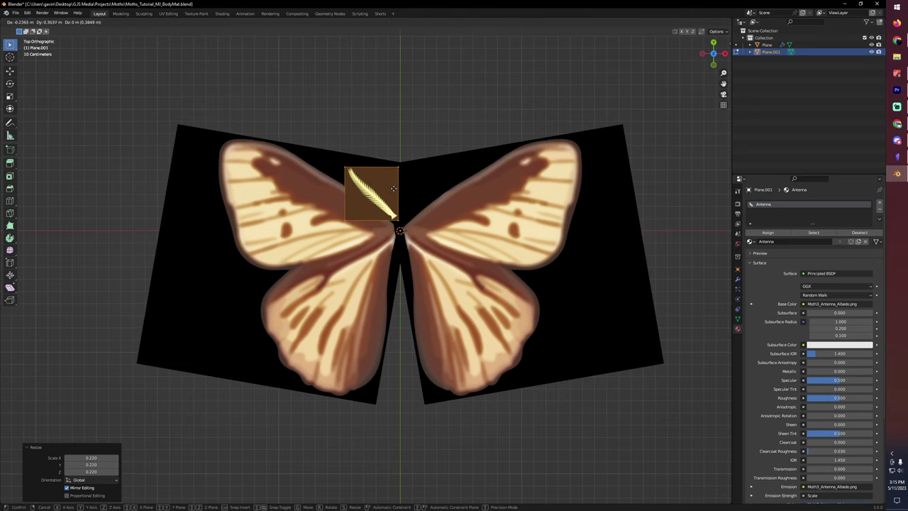
click(421, 193)
middle_drag(421, 193, 428, 135)
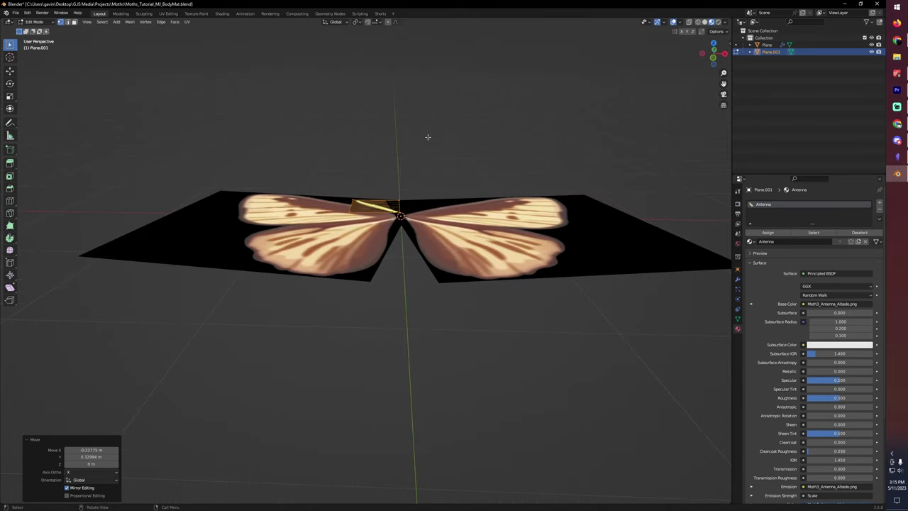
Set the pivot point to the 3D cursor and rotate the antenna 26.9° upward
key(r)
key(y)
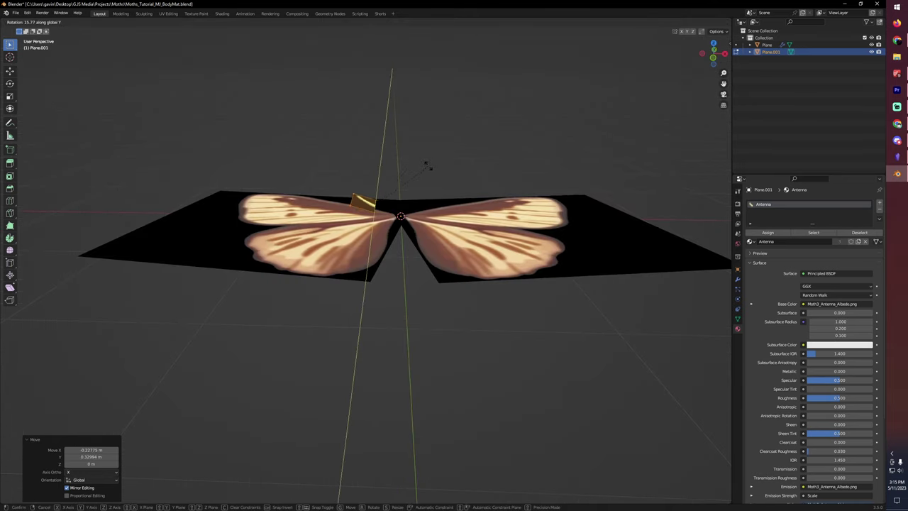
key(Escape)
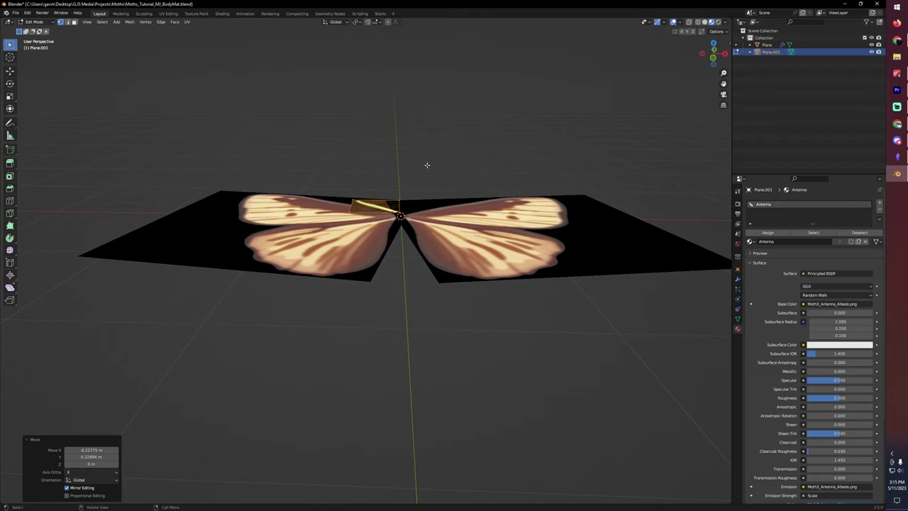
click(358, 22)
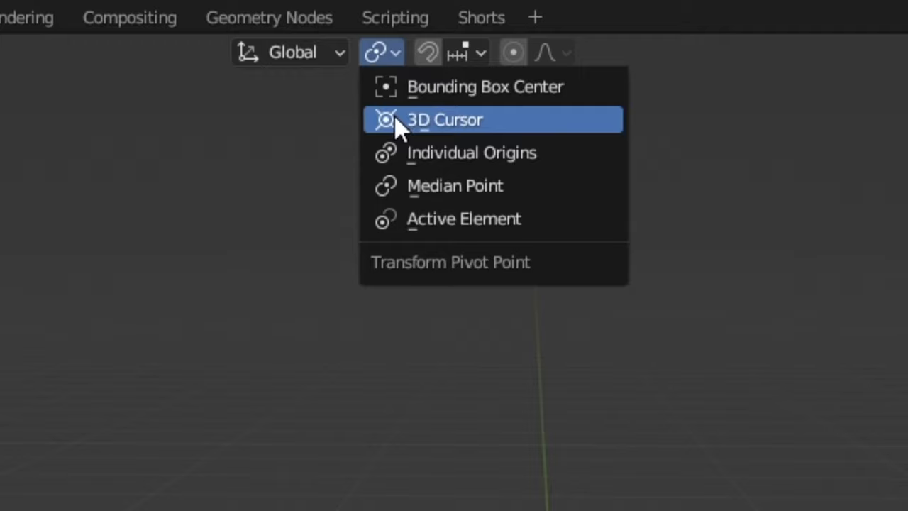
click(395, 116)
key(r)
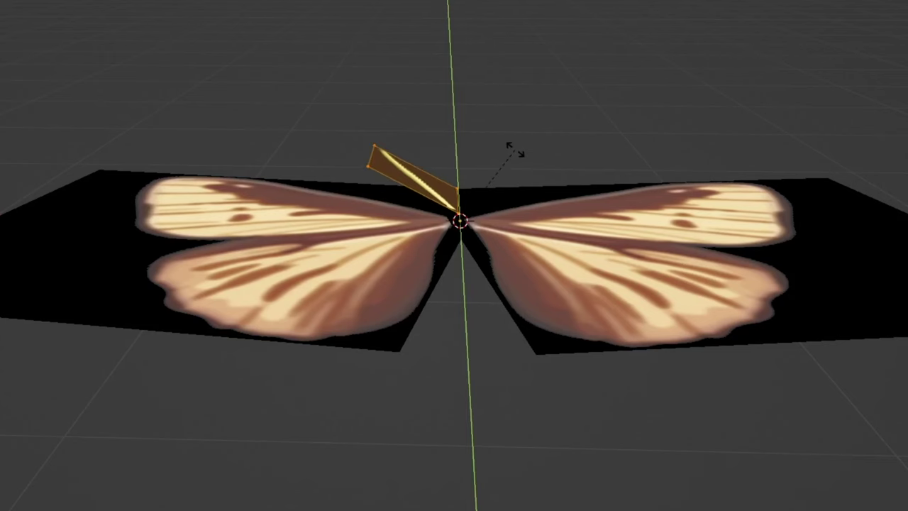
click(513, 149)
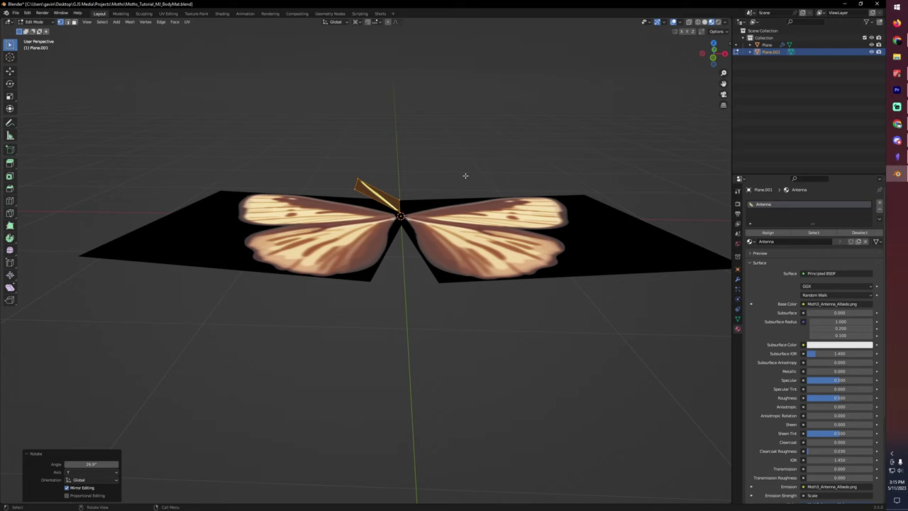
Deselect the antenna, return to Object Mode, and switch to top view
click(465, 175)
key(Tab)
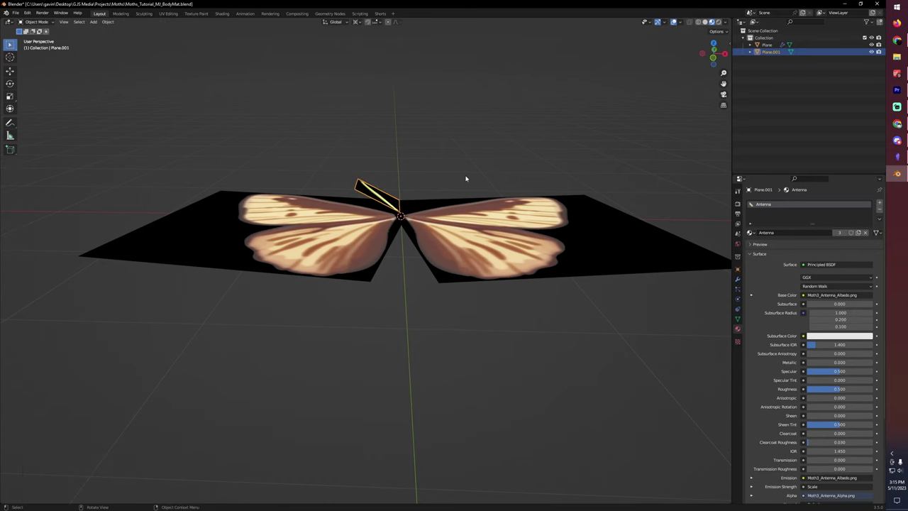
click(465, 179)
key(KP_7)
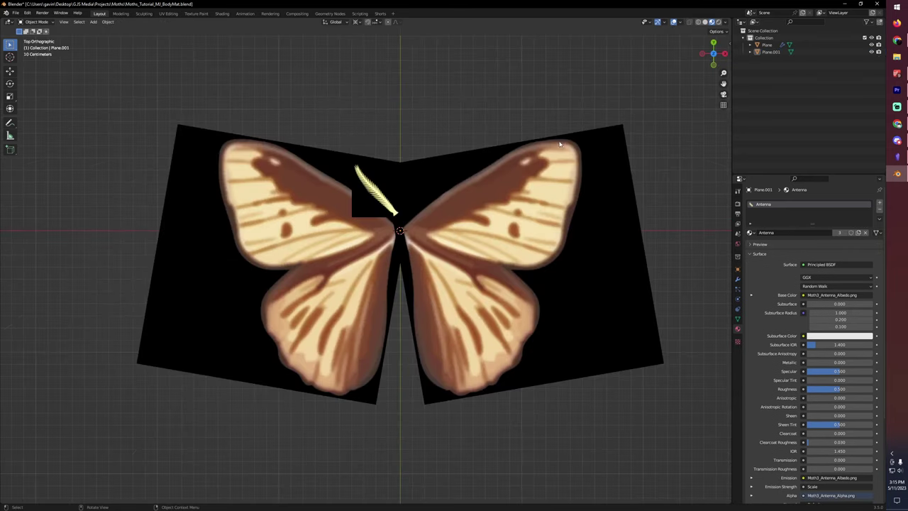
Add a cube and, in Edit Mode, narrow it to 0.064 while keeping its Y size
key(shift+a)
mouse_move(529, 144)
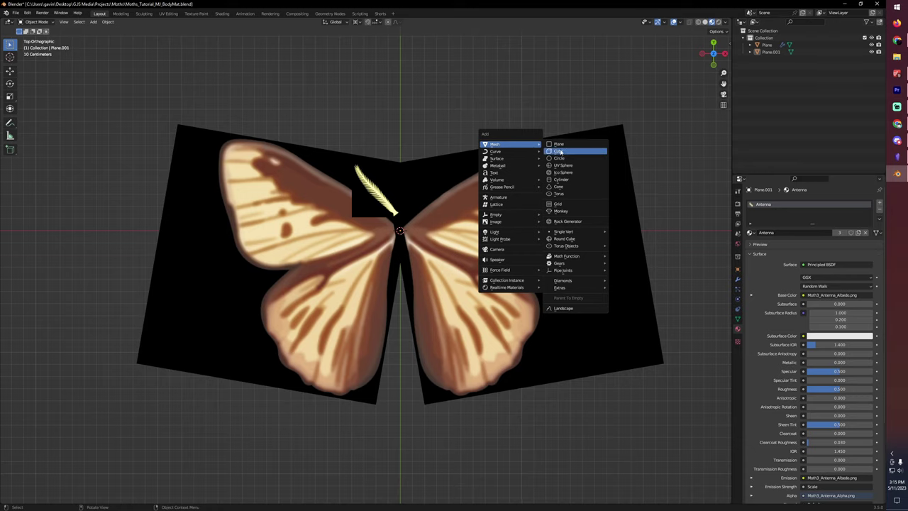
click(559, 152)
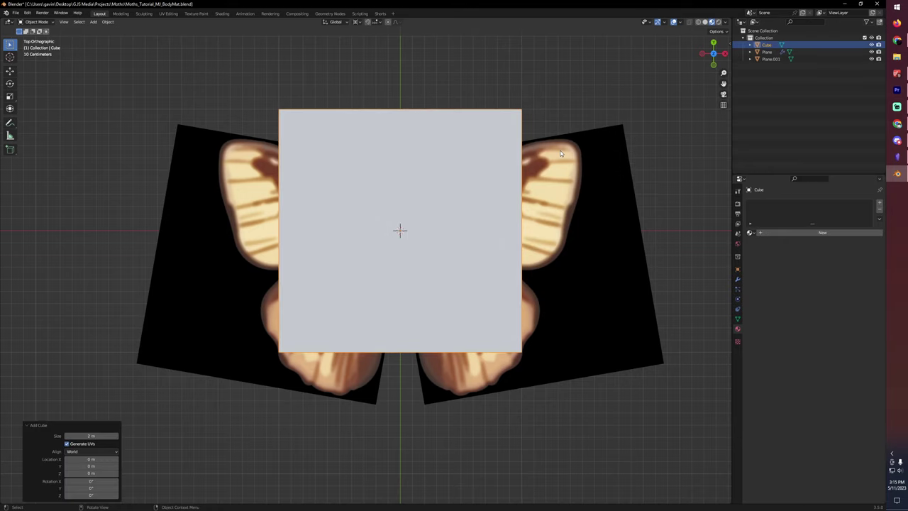
key(Tab)
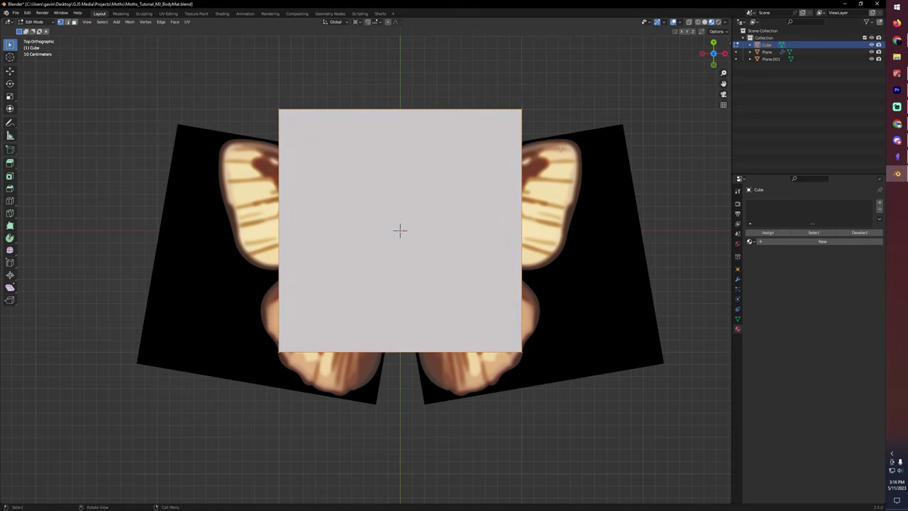
key(s)
key(shift+y)
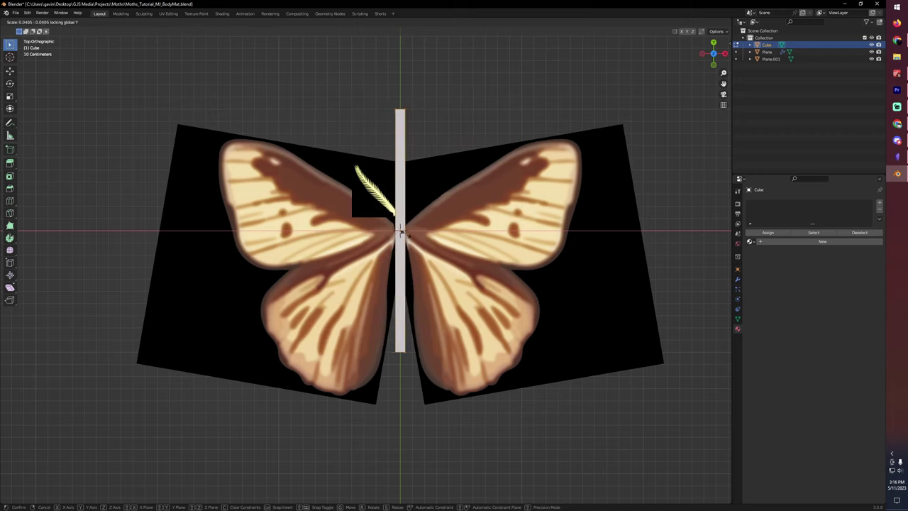
click(420, 232)
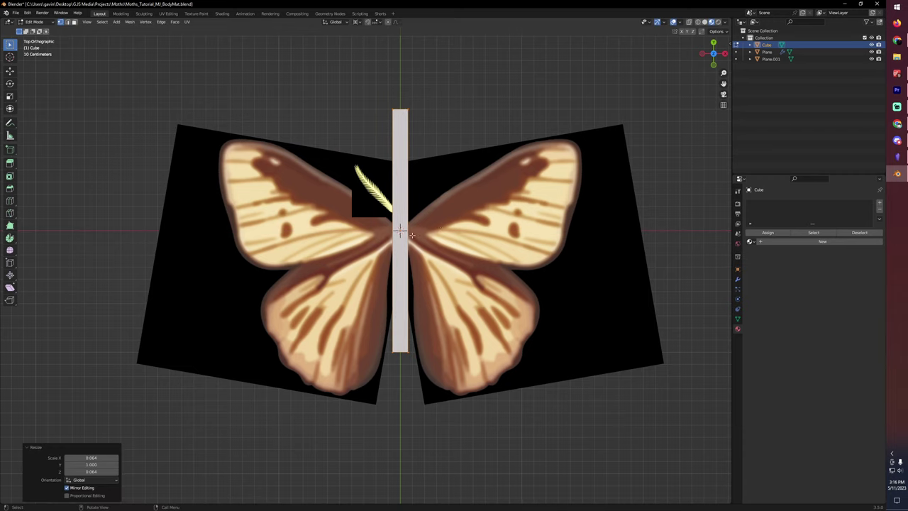
Shorten the body block to 0.287 along Y and move it down about 0.099 m
key(s)
key(y)
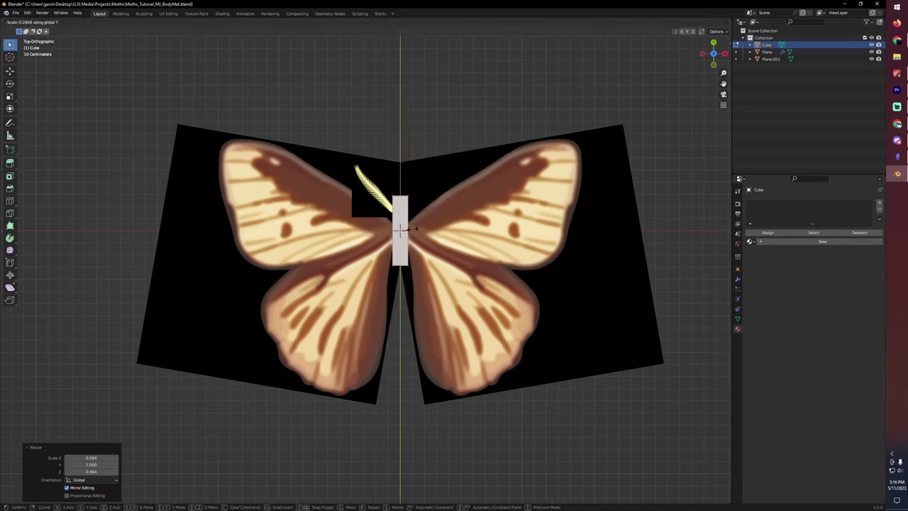
click(417, 229)
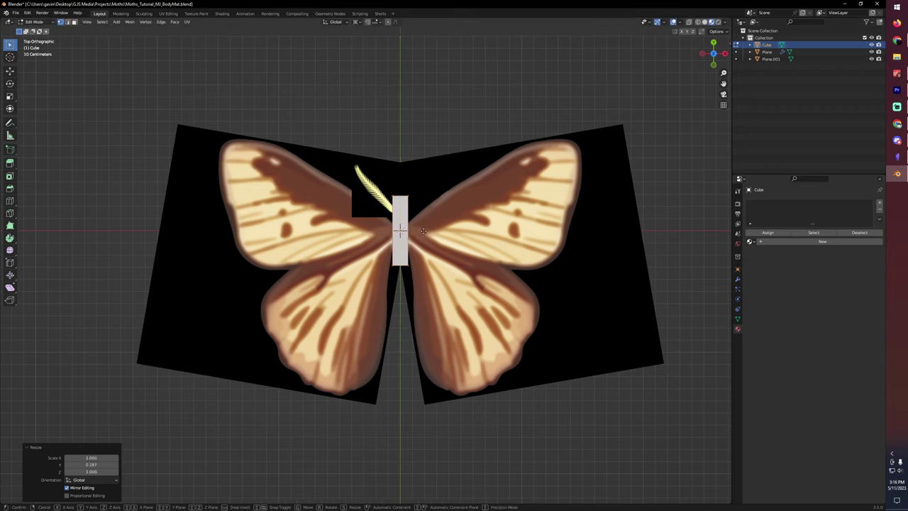
key(g)
key(y)
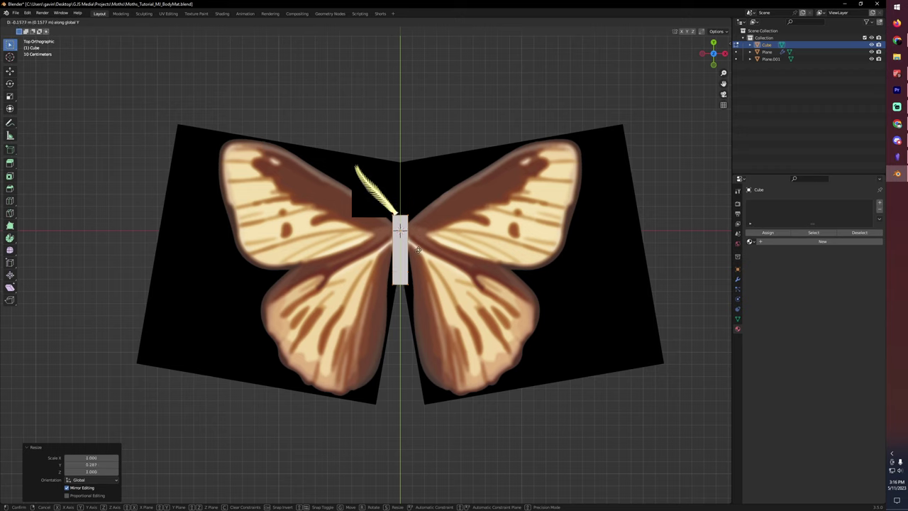
click(418, 244)
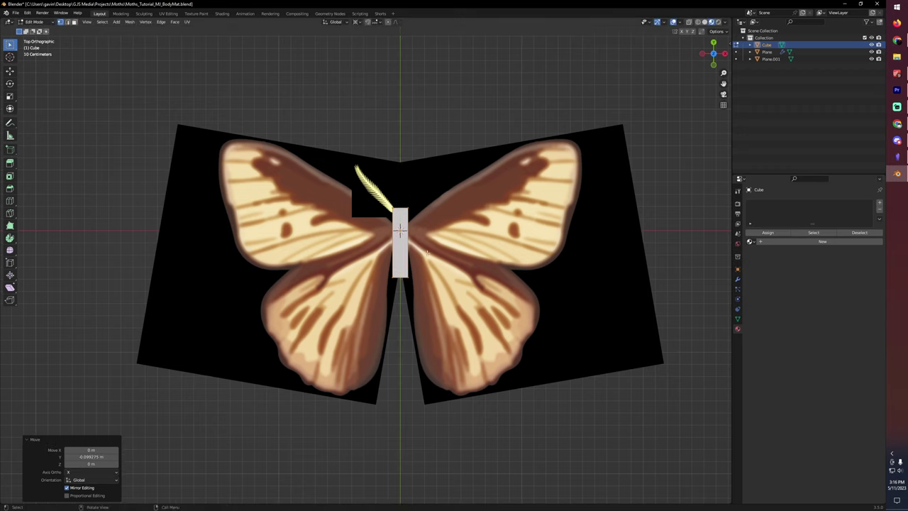
scroll(417, 225, up, 1)
scroll(417, 226, up, 4)
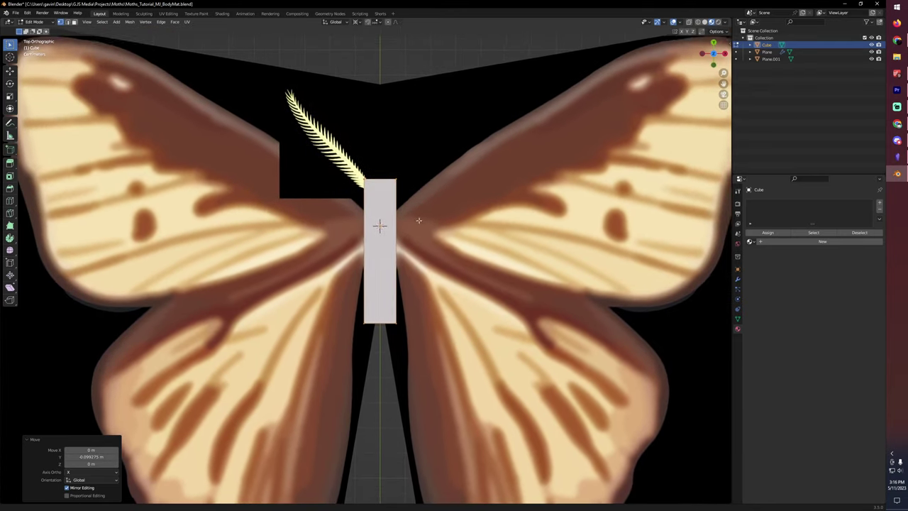
Add three evenly spaced edge loops across the body and widen the top loop
key(ctrl+r)
scroll(398, 282, up, 2)
click(398, 283)
right_click(398, 283)
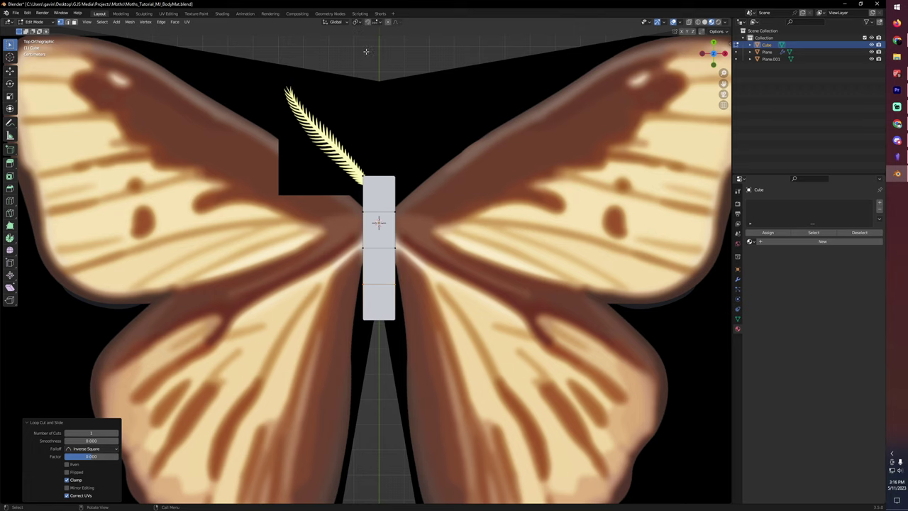
click(422, 229)
click(423, 230)
middle_drag(423, 229, 425, 284)
key(KP_7)
Narrow the bottom and middle edge loops to taper the body
alt+click(432, 293)
key(s)
click(416, 324)
alt+click(431, 249)
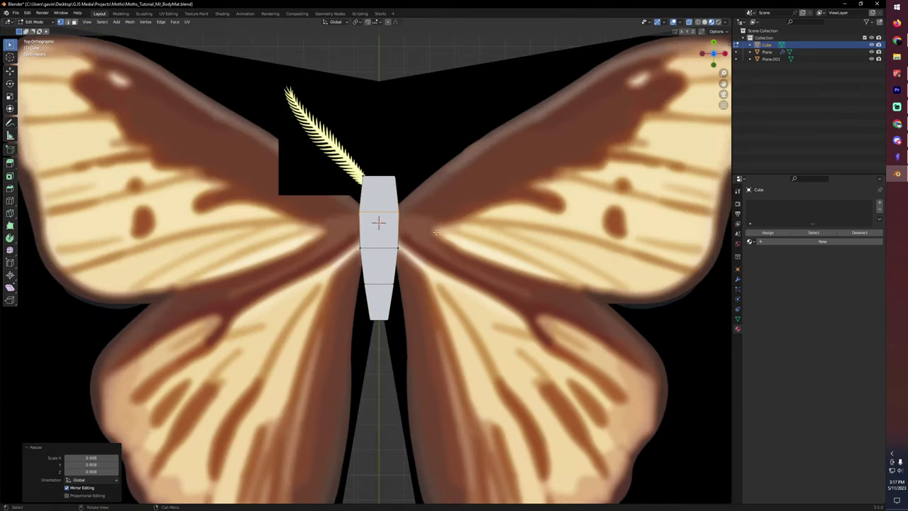
key(s)
click(431, 248)
In Object Mode, add a Subdivision Surface modifier with viewport level 2
key(Tab)
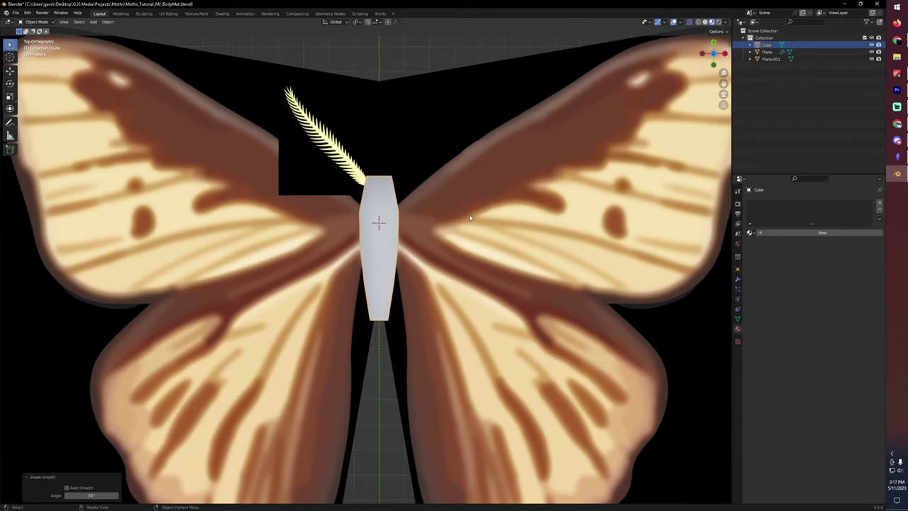
click(737, 279)
click(759, 202)
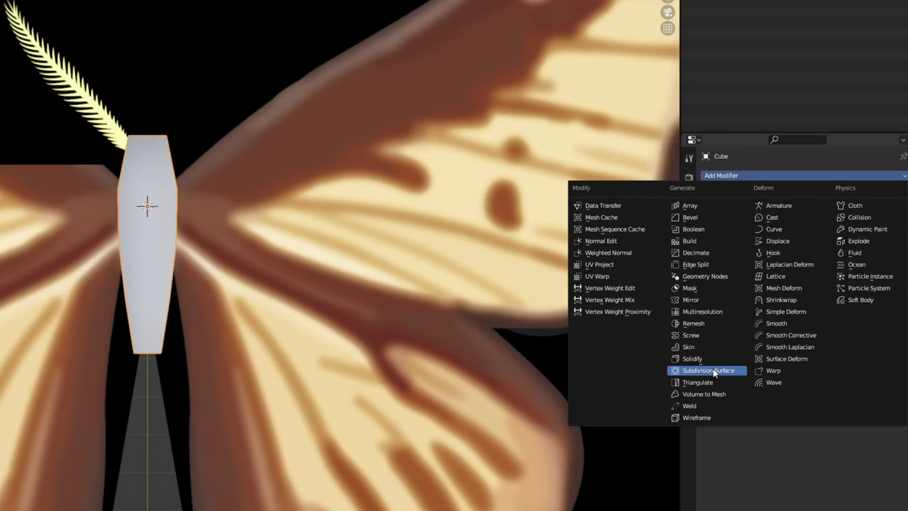
click(714, 371)
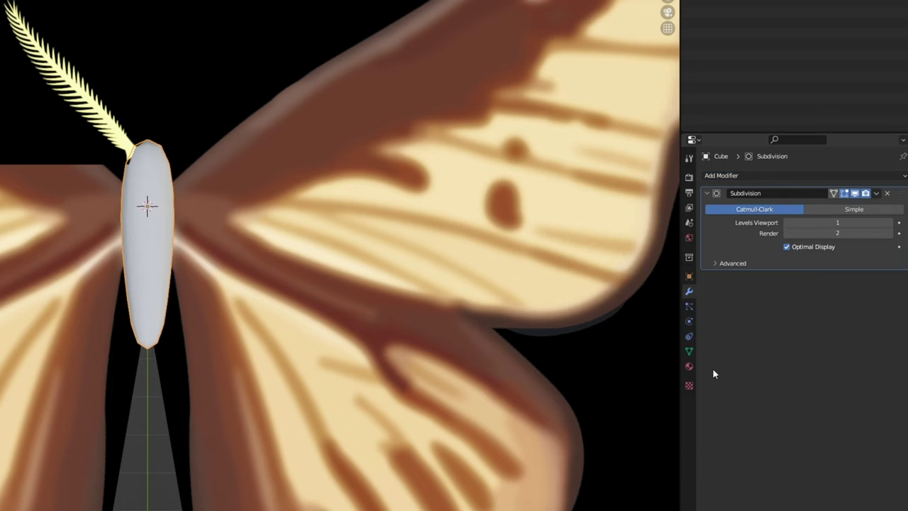
click(890, 222)
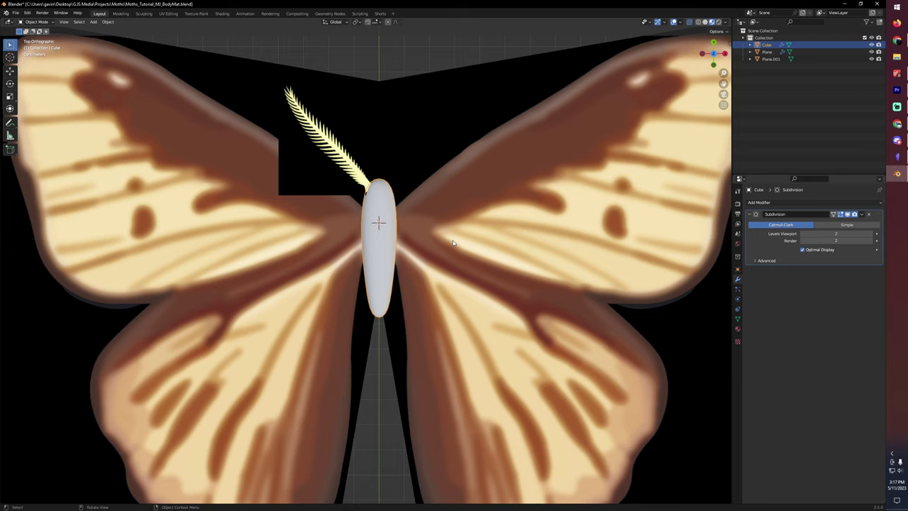
Select the feathered antenna plane (Plane.001) and add a Mirror modifier to it
click(348, 156)
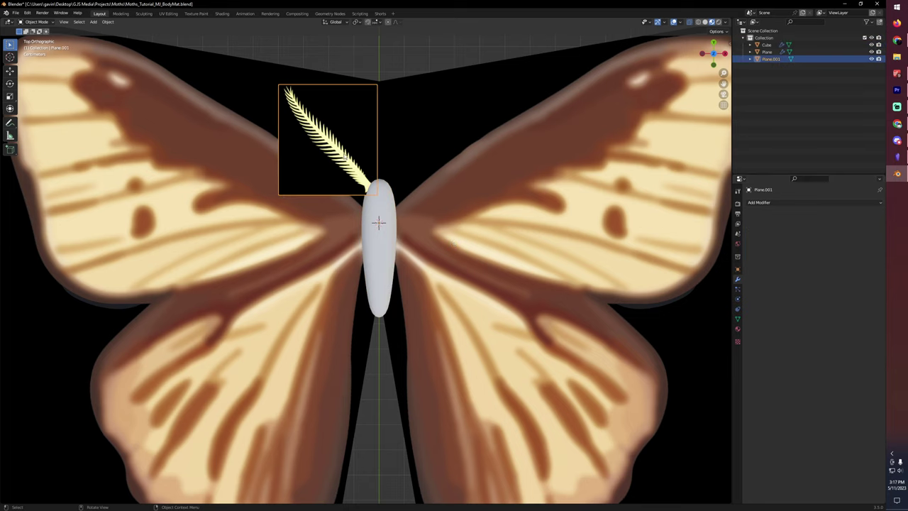
click(777, 202)
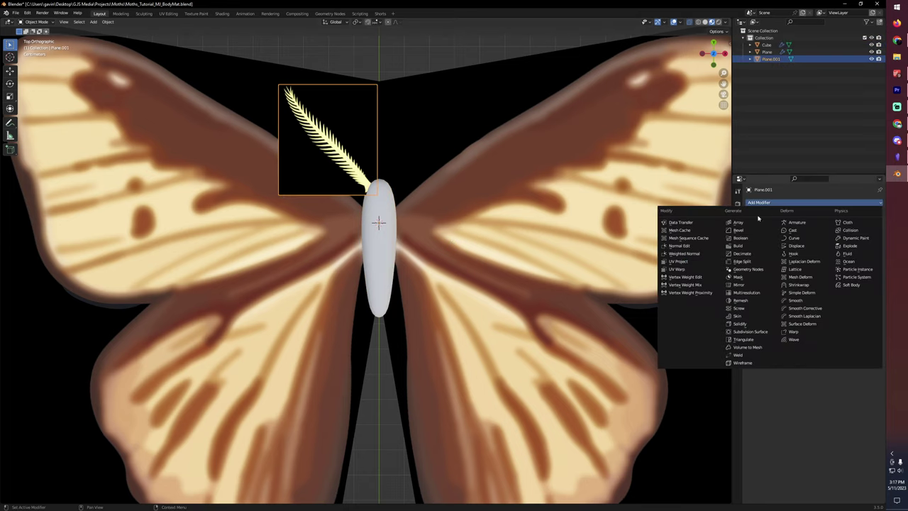
click(738, 285)
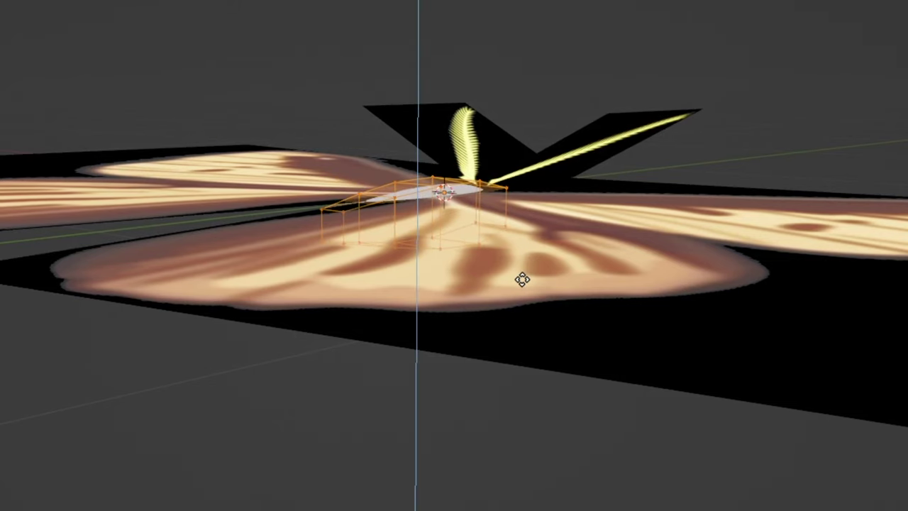
Finish moving the antenna and connect the Wave Texture colour into Base Color
click(521, 278)
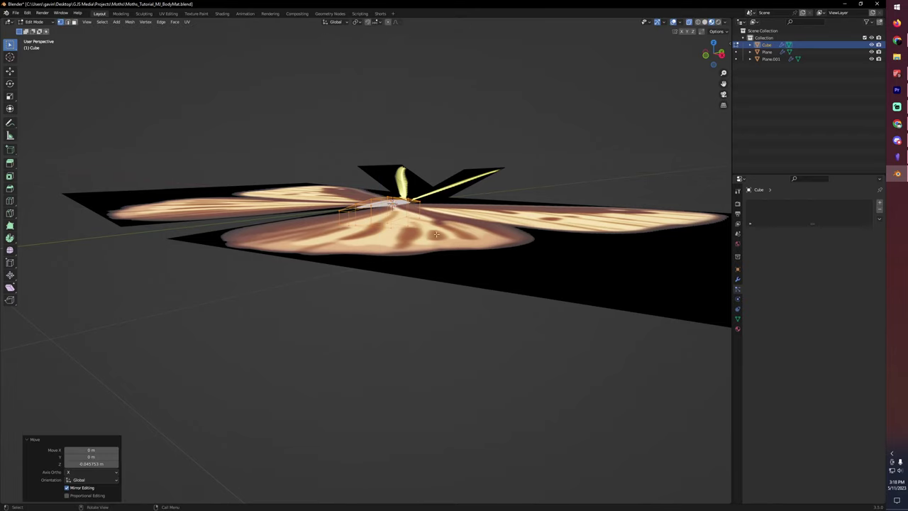
middle_drag(436, 234, 480, 187)
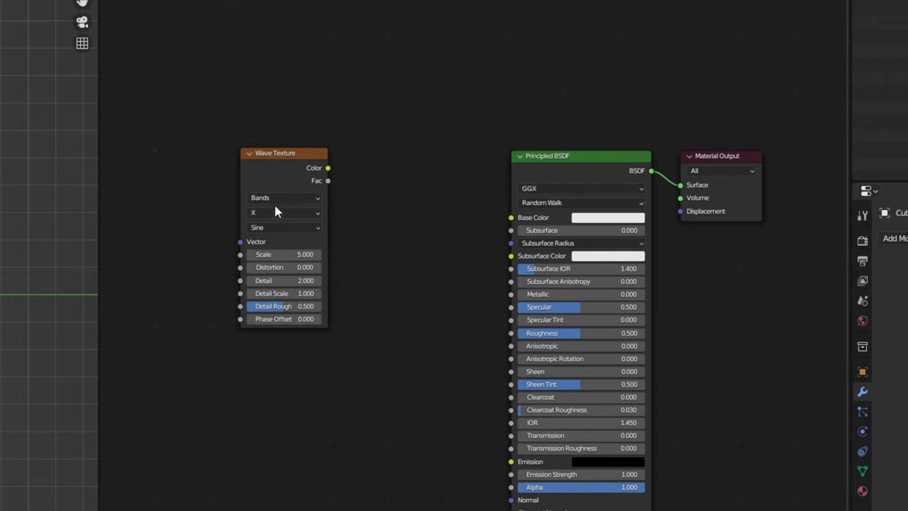
drag(277, 170, 204, 175)
drag(259, 171, 511, 216)
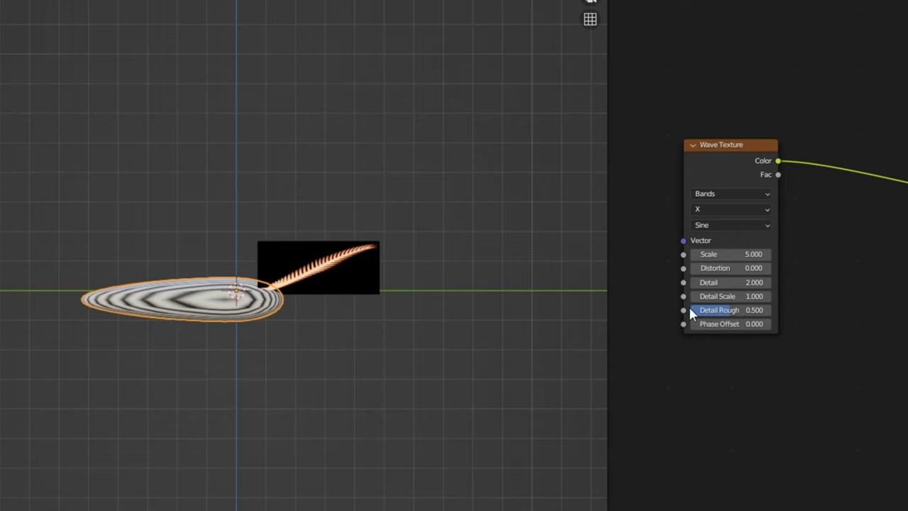
Make the wave bands run along Y with a Saw profile, and insert a ColorRamp
click(717, 209)
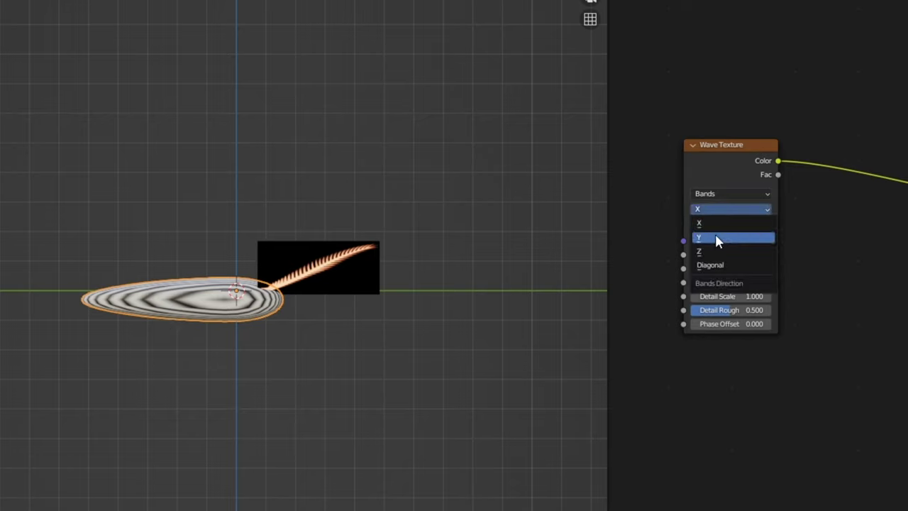
click(718, 239)
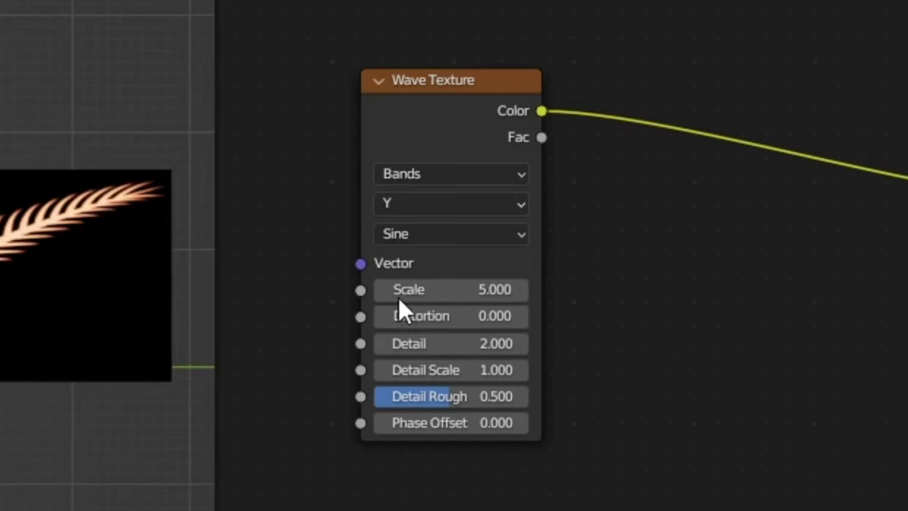
click(429, 233)
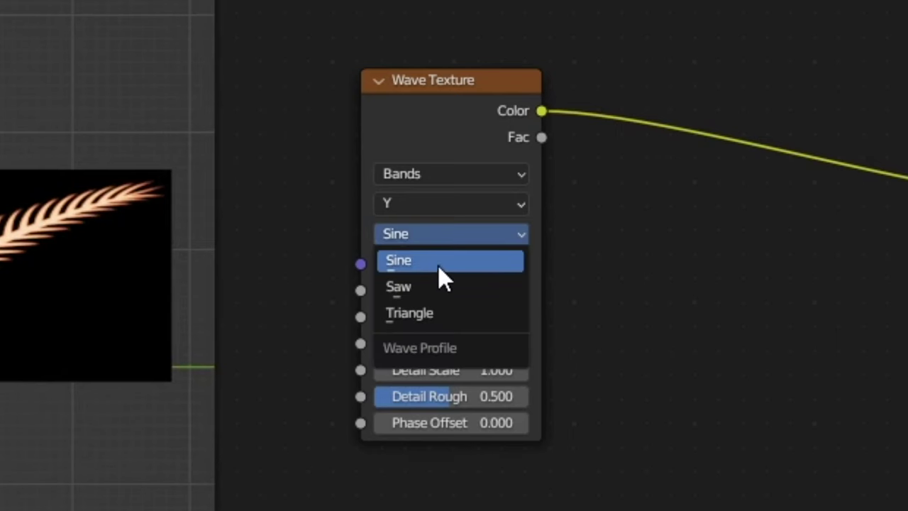
click(437, 285)
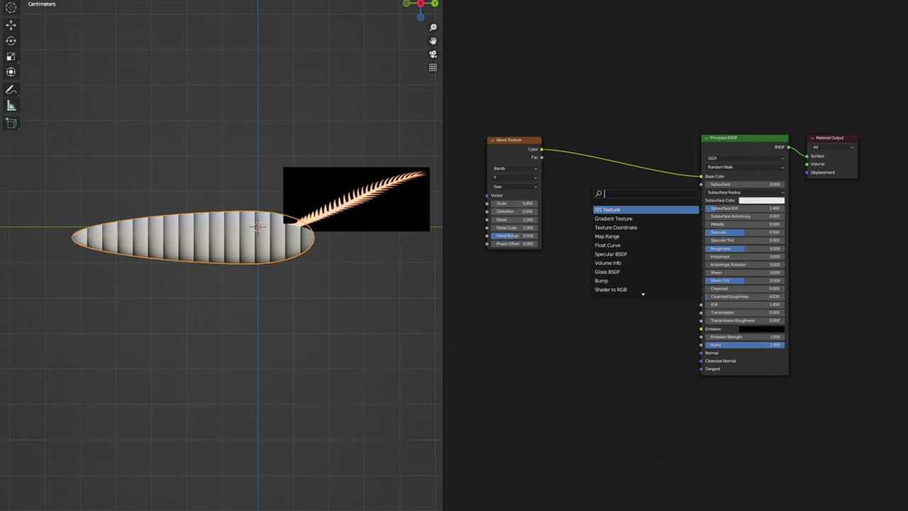
text(color ramp)
key(Return)
click(577, 186)
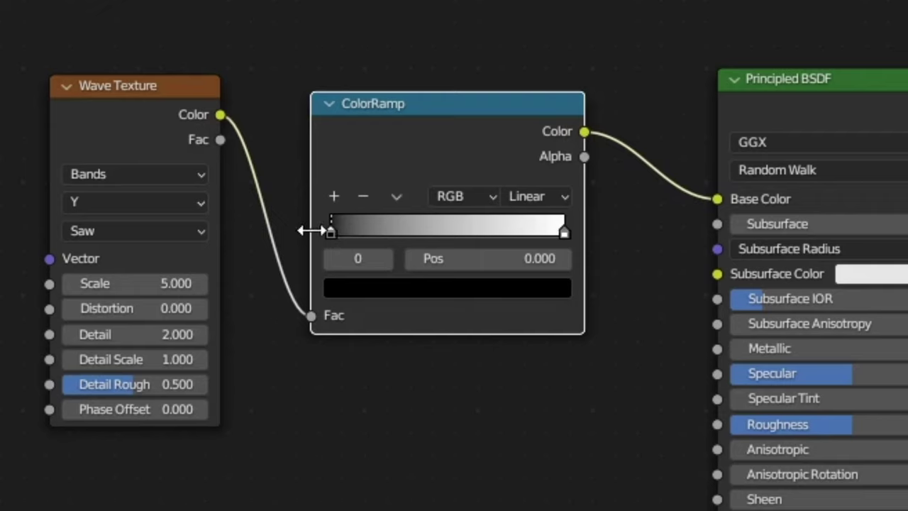
Flip the ColorRamp direction and settle the wave profile on Saw
click(149, 231)
click(138, 254)
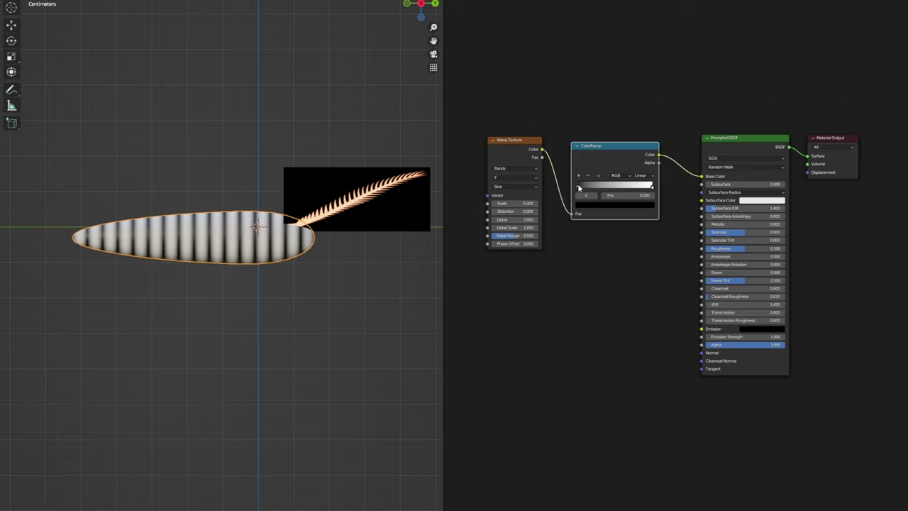
click(598, 175)
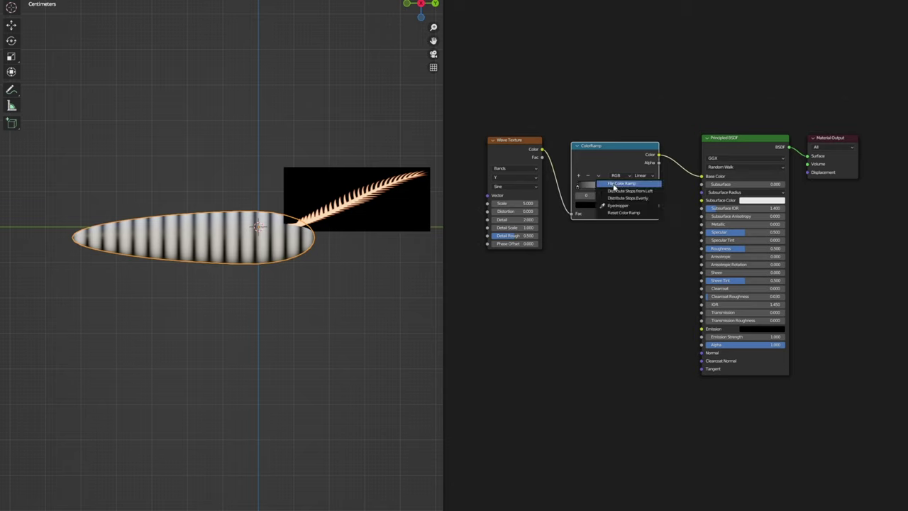
click(614, 186)
click(520, 188)
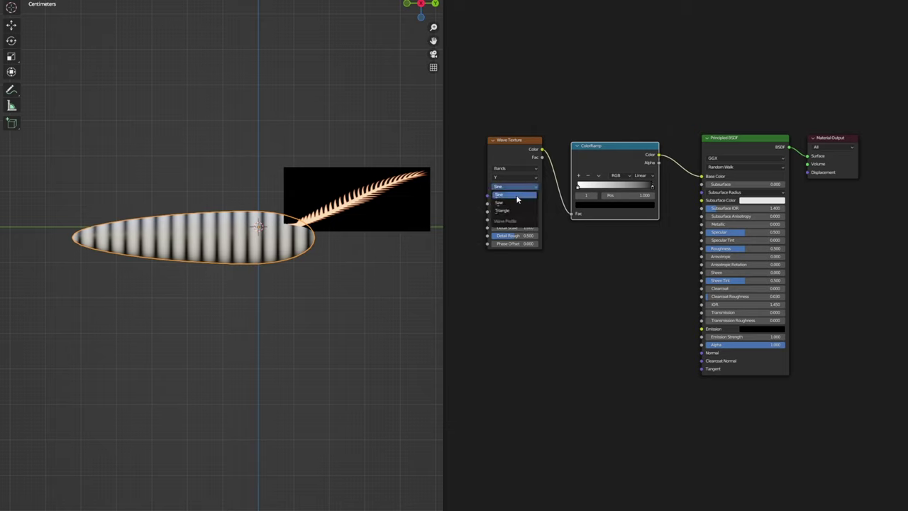
click(516, 200)
click(573, 184)
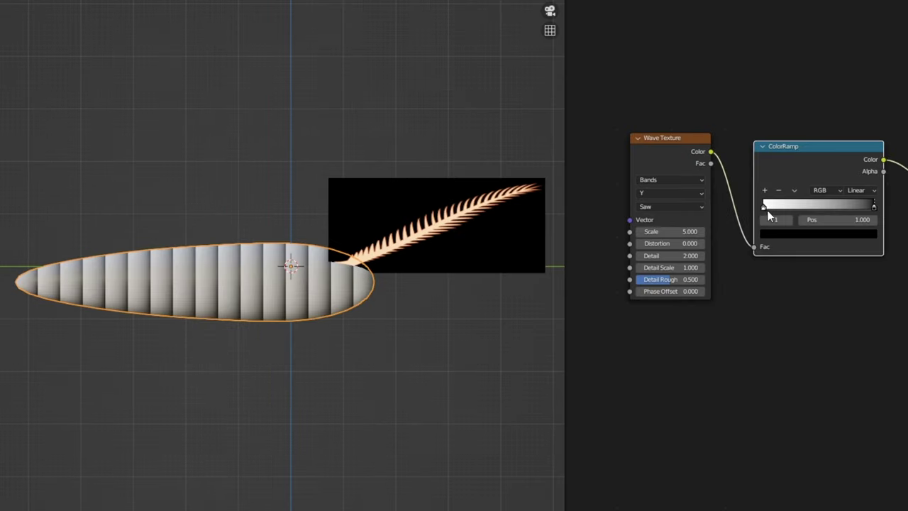
Paste orange and darker brown hex colours into the selected ColorRamp stop
click(773, 234)
click(840, 169)
text(D18343)
click(815, 234)
click(786, 185)
key(ctrl+v)
key(Return)
click(824, 232)
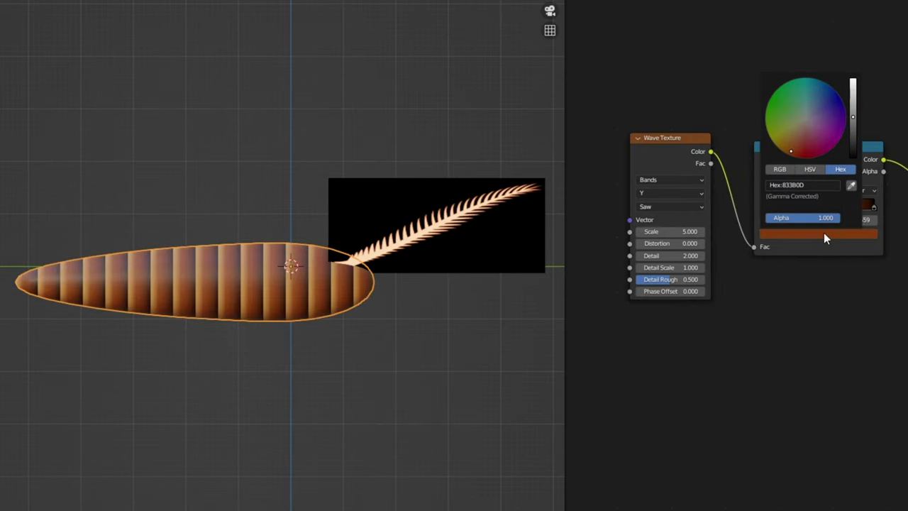
click(786, 185)
key(ctrl+v)
key(Return)
Colour the last stop brown, slide it to about 0.718, and make the first stop light orange
click(874, 207)
click(824, 233)
click(786, 184)
key(ctrl+v)
key(Return)
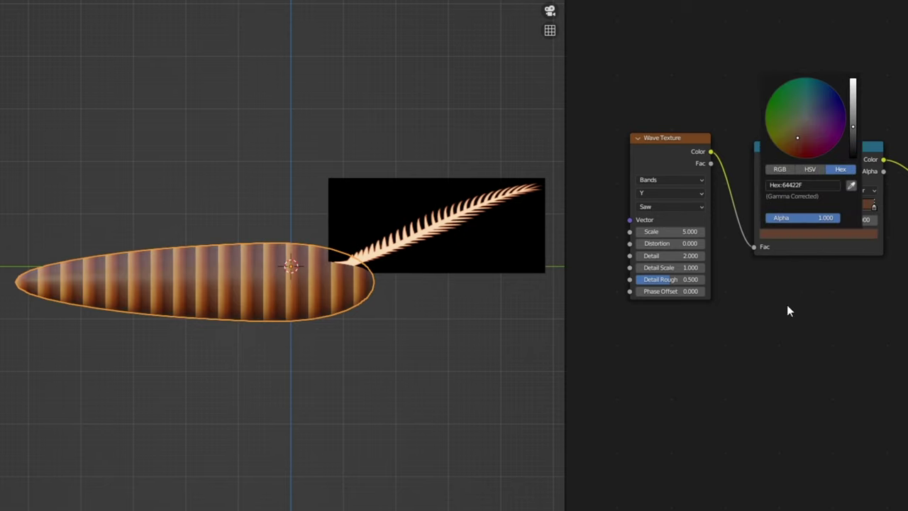
drag(874, 207, 843, 207)
click(763, 207)
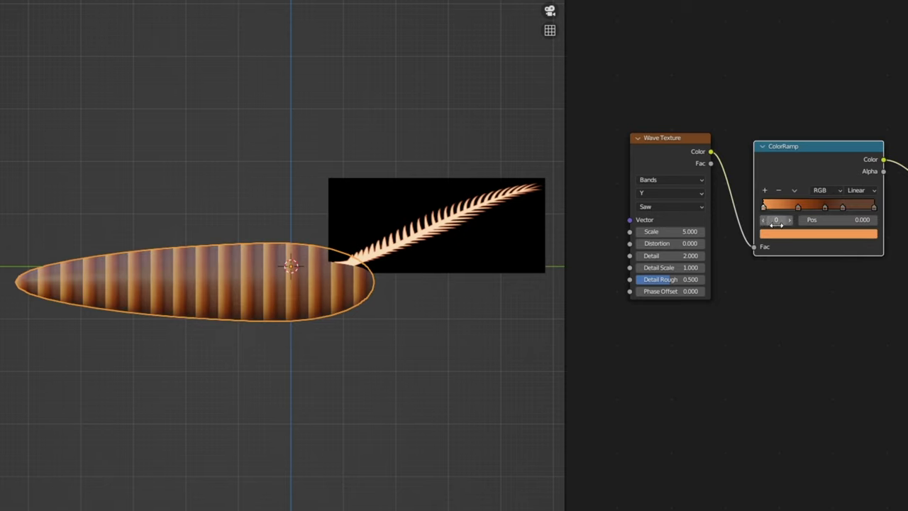
click(786, 234)
click(786, 184)
key(ctrl+v)
key(Return)
Recolour the rightmost stop, set wave Scale 2.900, and move stops to 0.65, 0.773, 0.905, 1.000
click(872, 207)
click(849, 233)
click(786, 184)
key(ctrl+v)
key(Return)
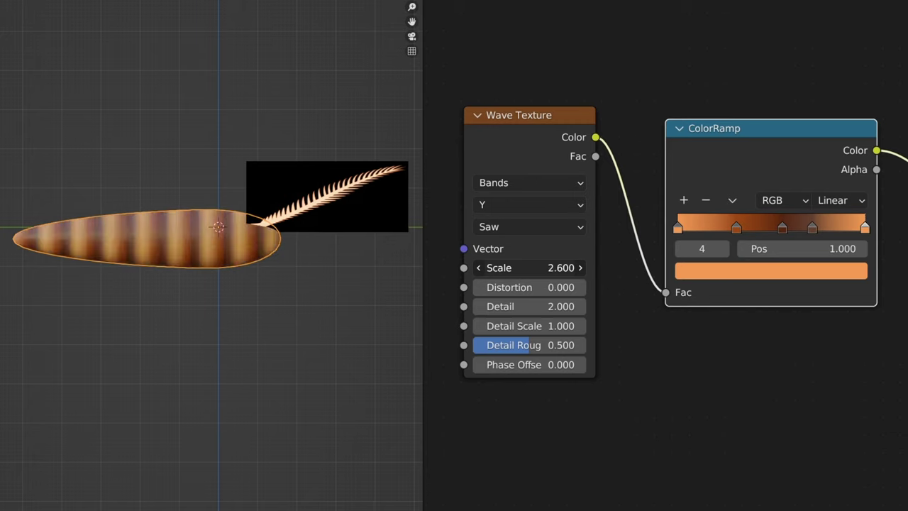
drag(528, 268, 539, 268)
drag(736, 227, 799, 227)
drag(812, 227, 847, 227)
drag(784, 227, 840, 228)
click(679, 396)
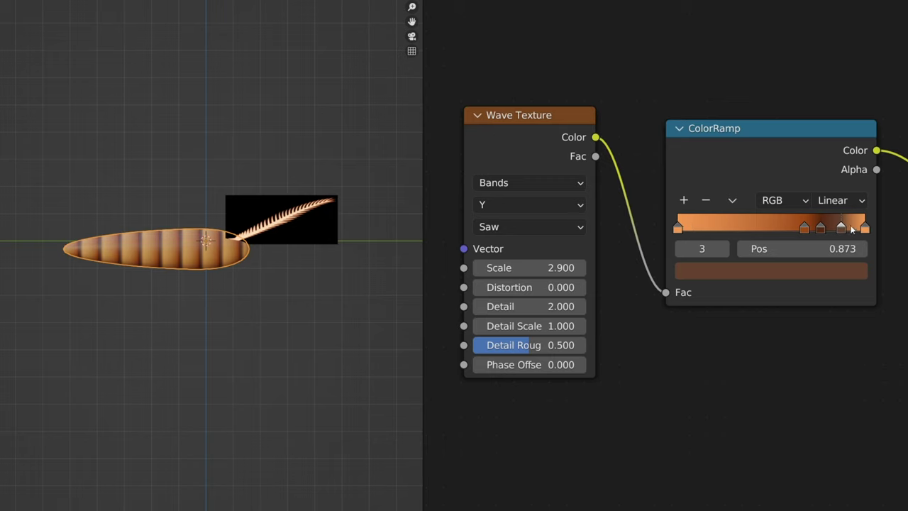
drag(865, 228, 811, 229)
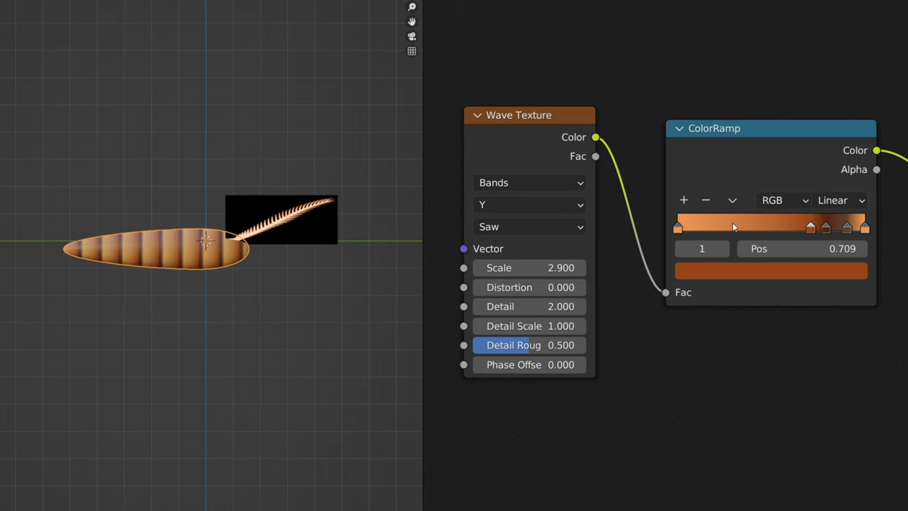
scroll(687, 231, down, 3)
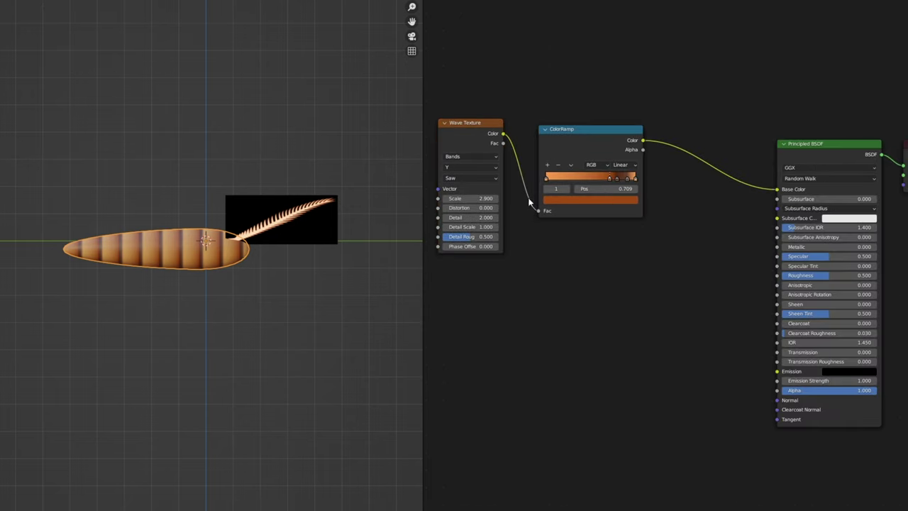
Duplicate the Wave Texture, wire it into Base Color, and set its Scale to -0.300
drag(465, 133, 475, 141)
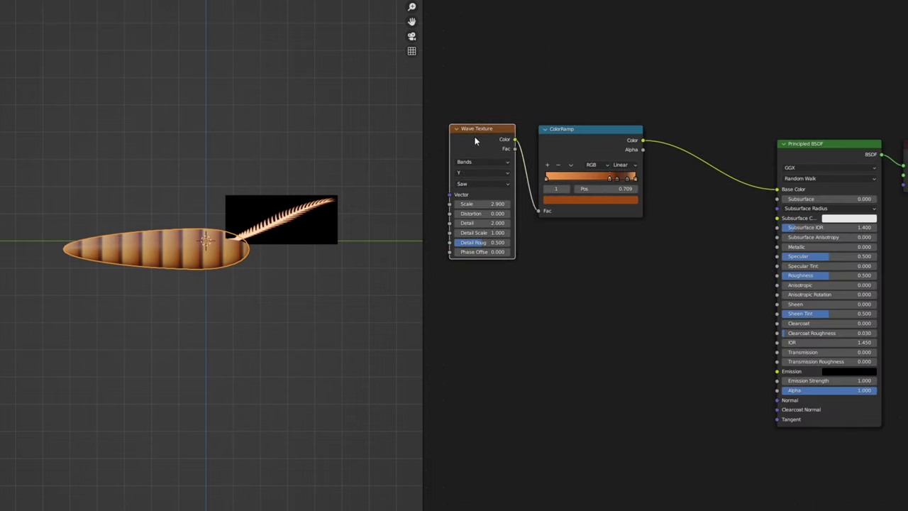
key(shift+d)
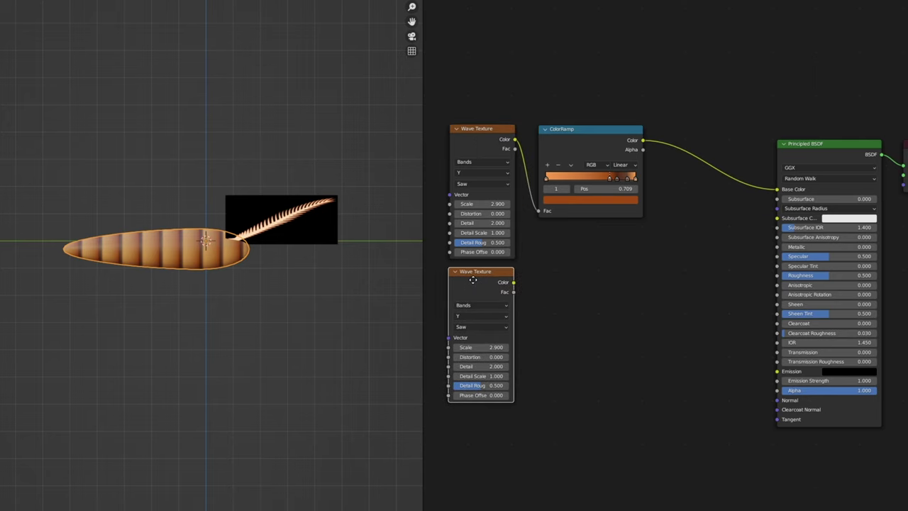
mouse_move(512, 282)
mouse_down()
mouse_move(589, 277)
mouse_move(777, 190)
mouse_up()
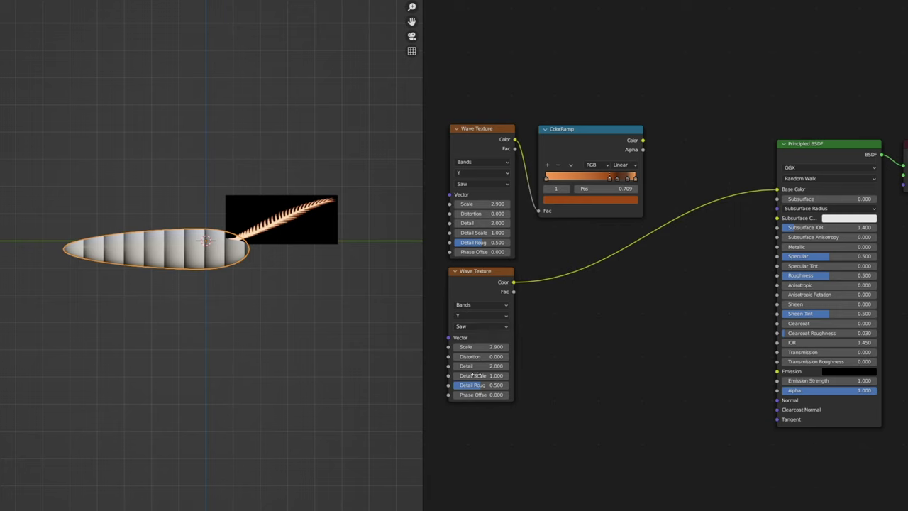
drag(473, 346, 412, 346)
drag(474, 346, 457, 348)
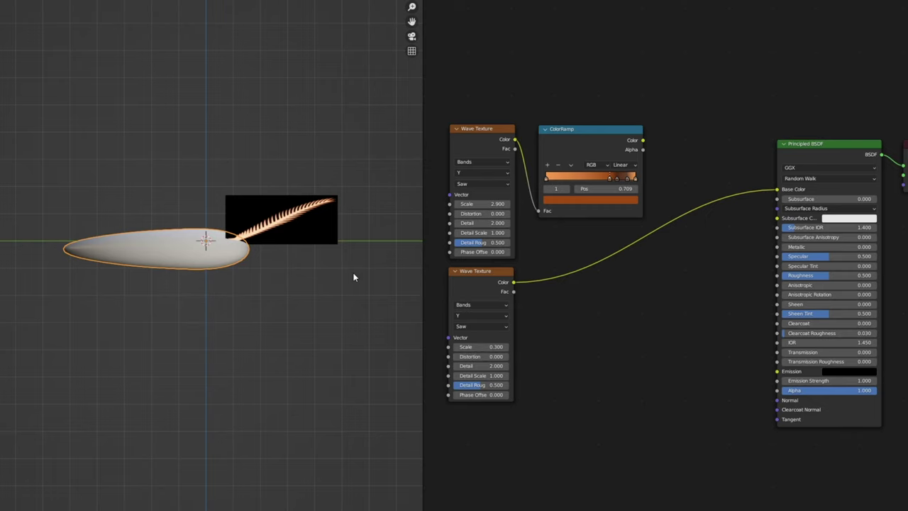
double_click(518, 350)
key(Home)
text(-)
key(Return)
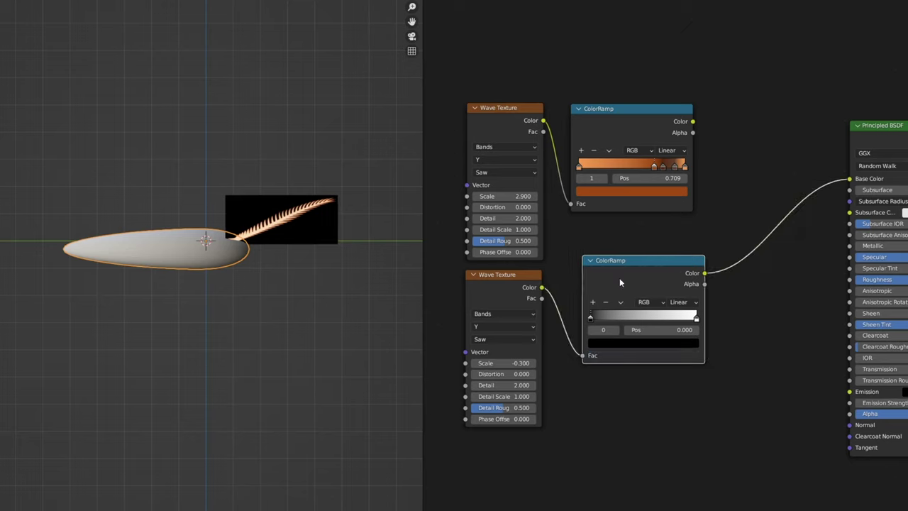
Insert a ColorRamp after the lower wave texture and set its interpolation to B-Spline
click(619, 277)
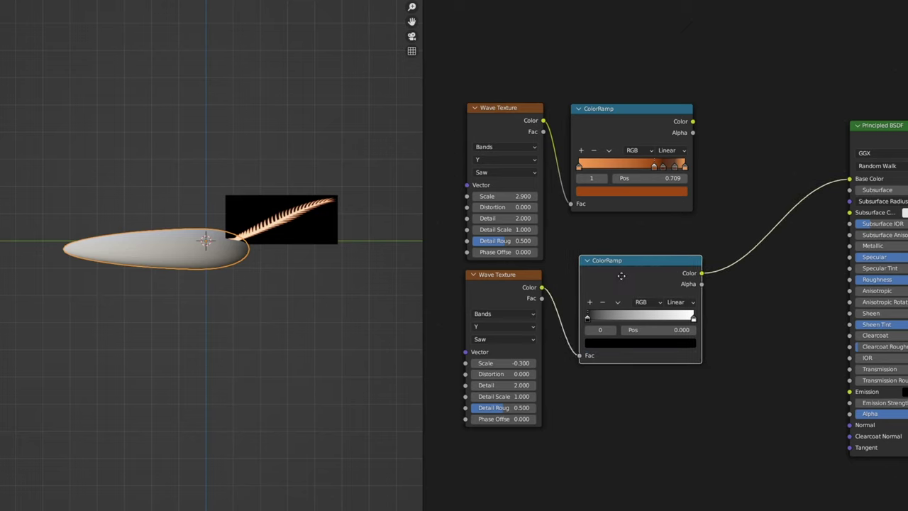
drag(580, 316, 627, 317)
click(670, 299)
click(670, 345)
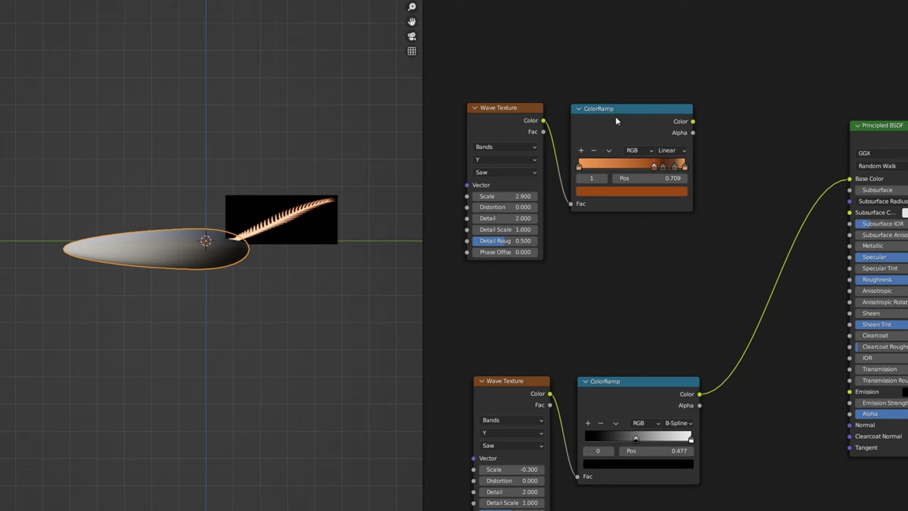
Duplicate the orange ColorRamp, feed it from the top wave and connect it to Base Color
alt+drag(615, 116, 619, 250)
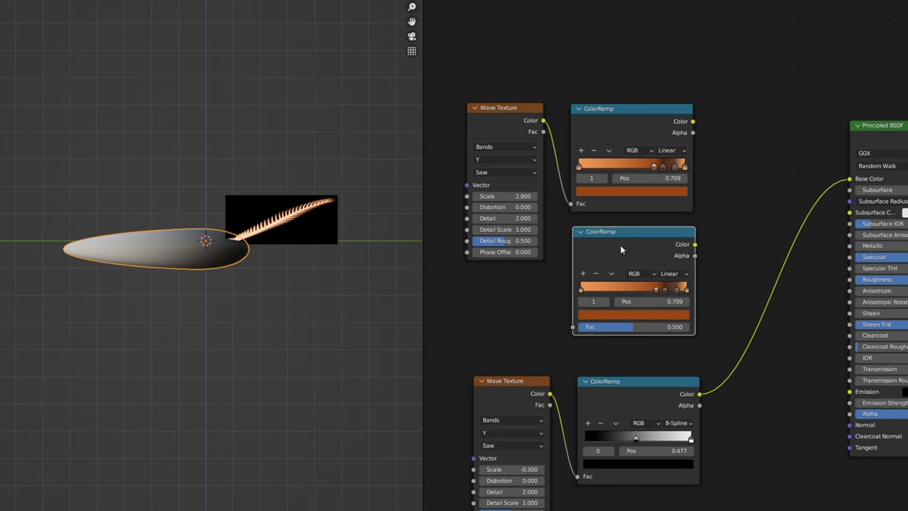
drag(543, 121, 574, 325)
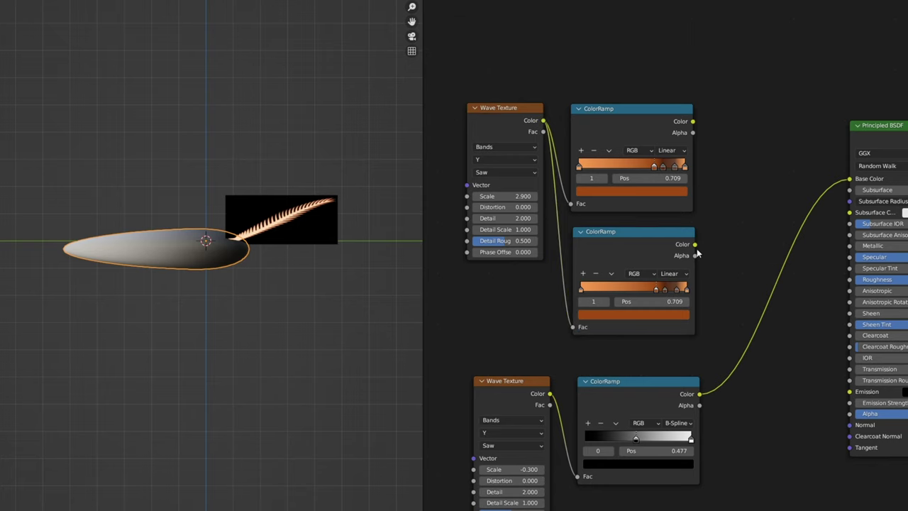
drag(695, 246, 849, 179)
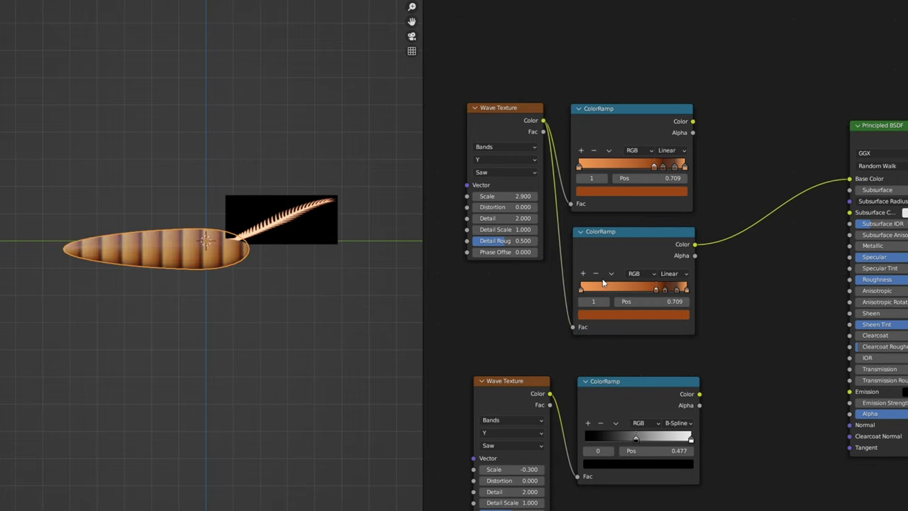
scroll(660, 287, up, 2)
click(533, 298)
scroll(725, 355, down, 1)
ctrl+scroll(709, 340, left, 2)
Desaturate the copied ramp's first stop toward white and slide the third stop to about 0.795
click(675, 320)
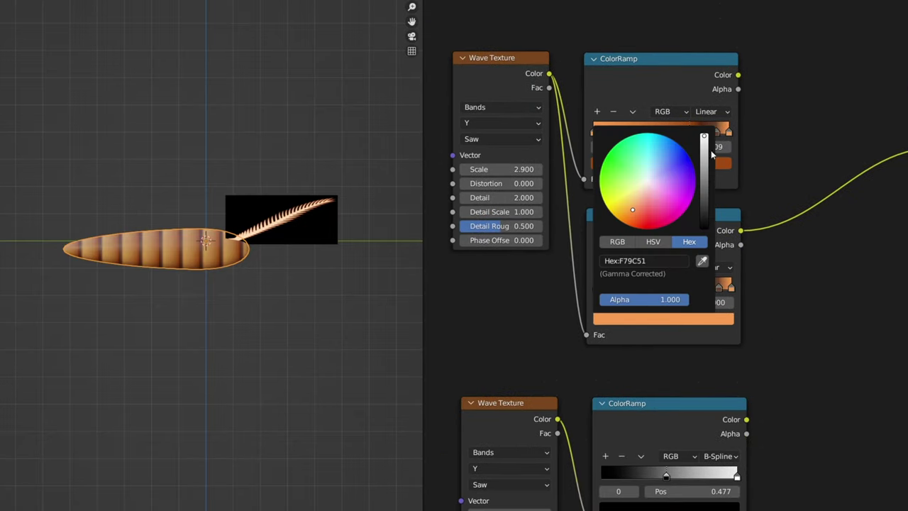
click(653, 243)
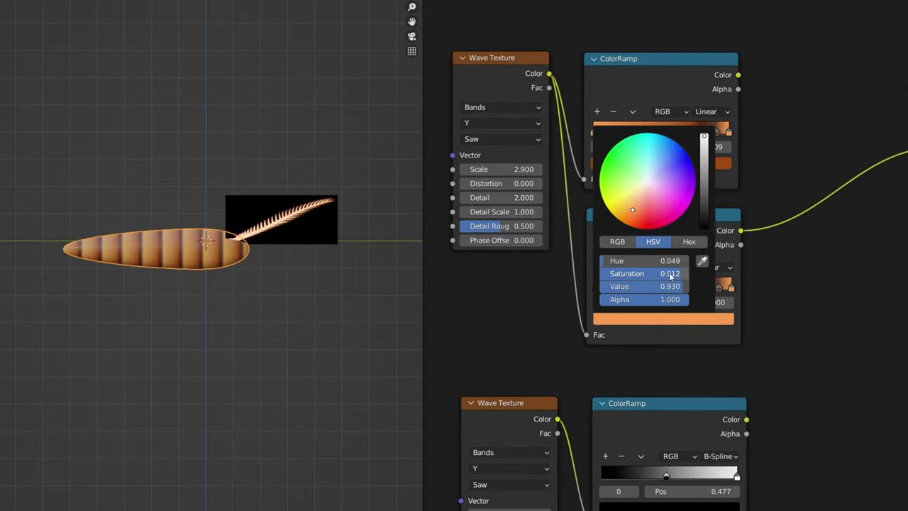
drag(670, 276, 624, 276)
click(702, 287)
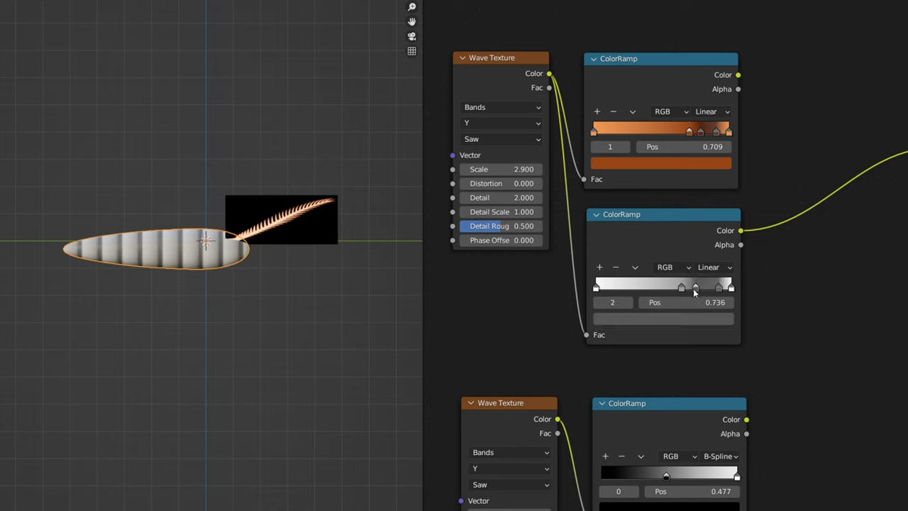
mouse_move(693, 288)
mouse_down()
mouse_move(720, 288)
mouse_move(695, 287)
mouse_up()
Set the copied ramp to B-Spline, tidy the ramp nodes and move stop 3 to 0.855
click(681, 287)
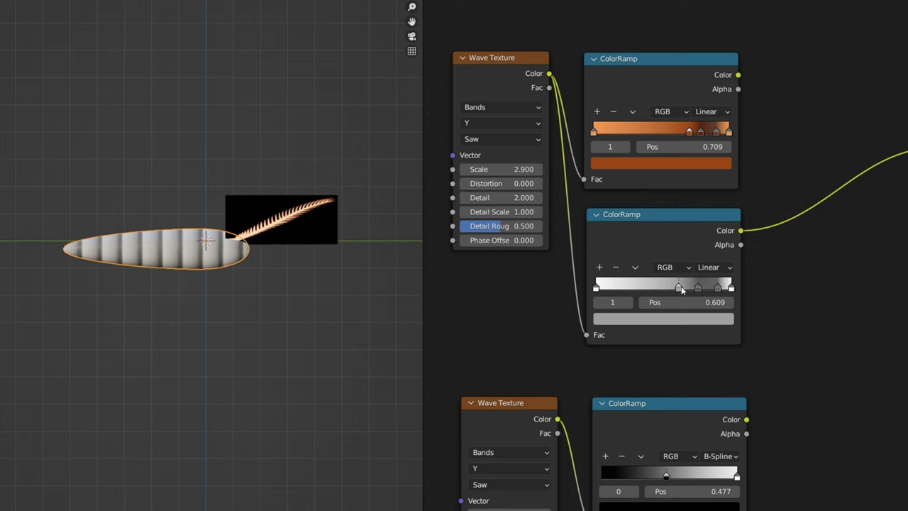
click(708, 266)
click(713, 325)
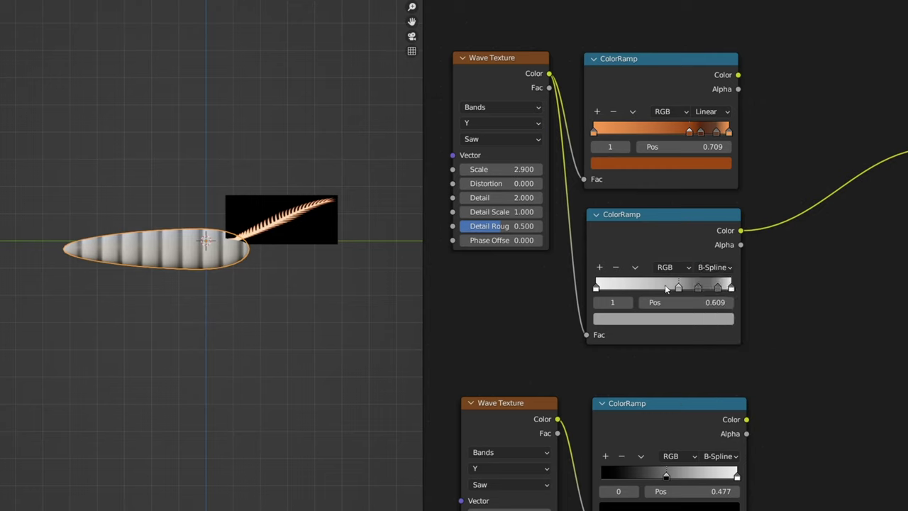
mouse_move(677, 291)
mouse_down()
mouse_move(666, 289)
mouse_move(692, 291)
mouse_up()
drag(646, 417, 638, 412)
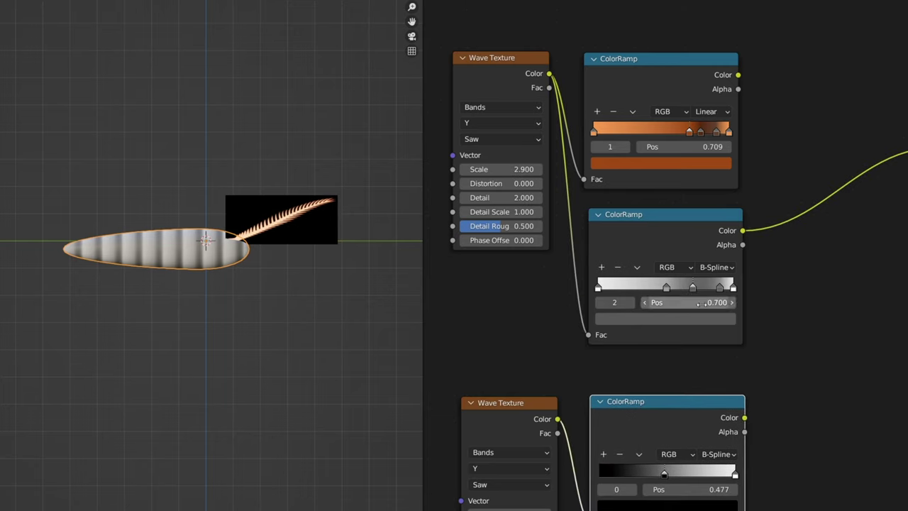
drag(719, 288, 714, 289)
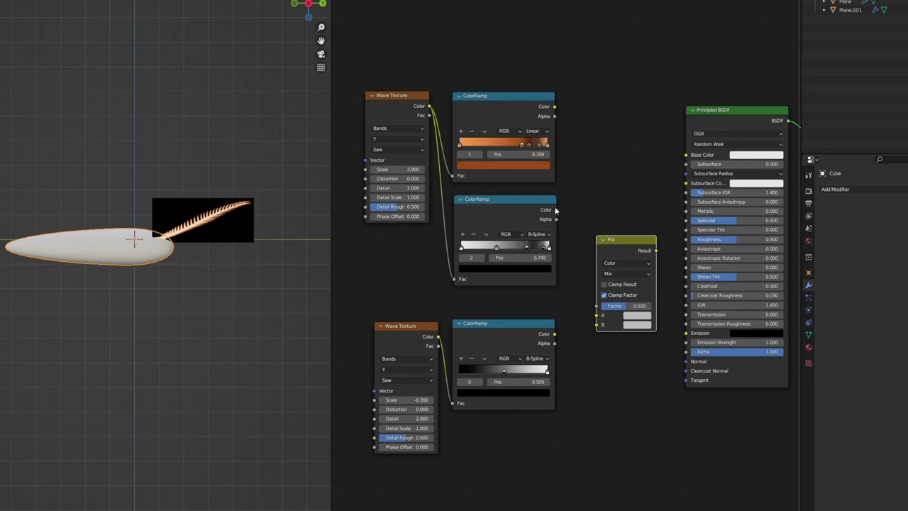
Multiply both greyscale ramps in a Mix node into Base Color, then move the lower ramp's white stop to 0.655
drag(555, 210, 597, 324)
drag(619, 266, 608, 264)
drag(644, 249, 685, 160)
click(616, 272)
click(603, 305)
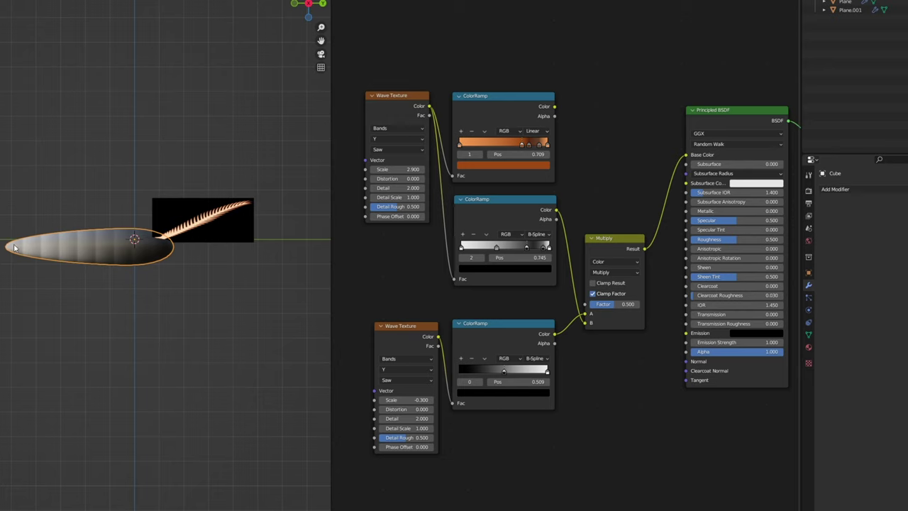
drag(546, 373, 518, 376)
click(495, 374)
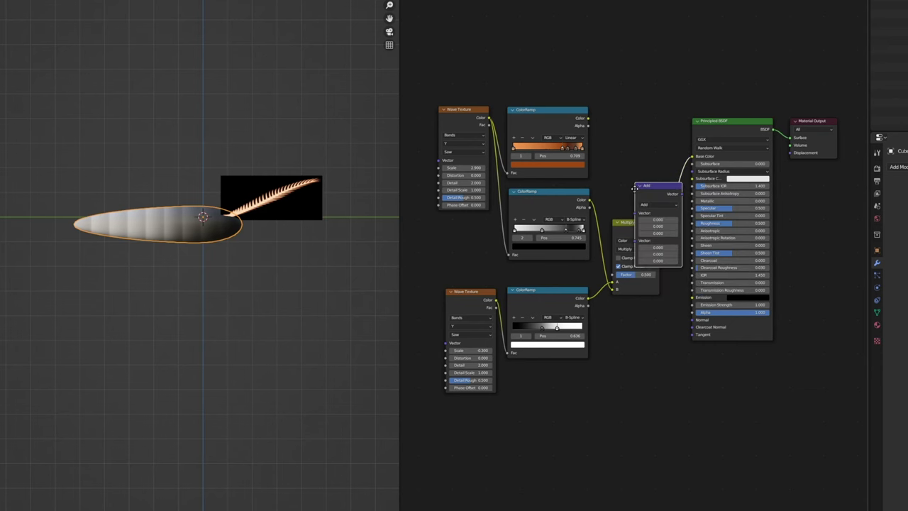
Add a Vector Math node set to Scale 10 after Multiply, feeding Emission Strength
click(686, 173)
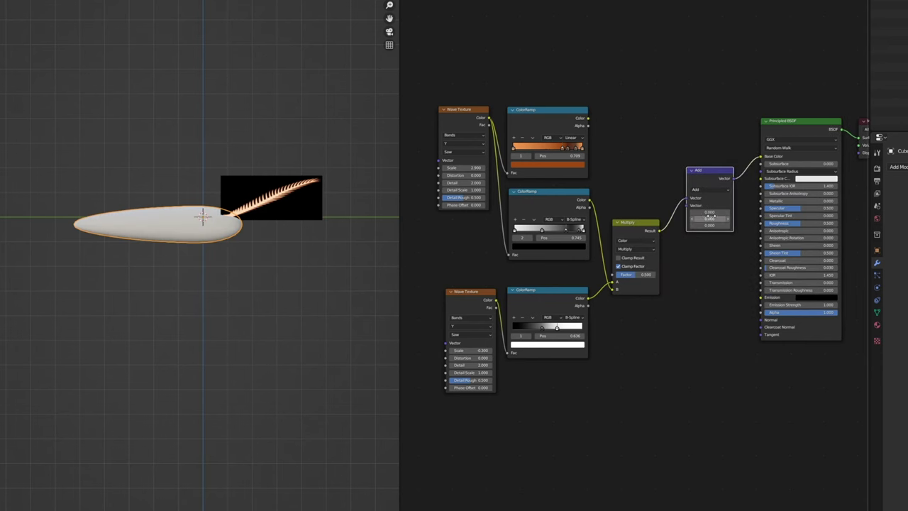
click(713, 194)
click(714, 303)
drag(711, 174, 693, 229)
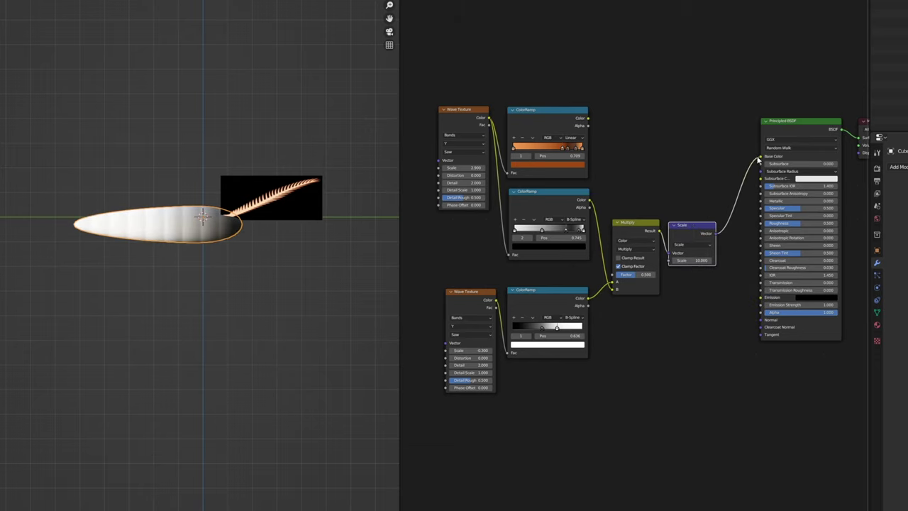
drag(760, 157, 760, 305)
Move the Multiply and Scale nodes lower and link the orange ramp to Base Color and Emission
drag(713, 198, 596, 344)
drag(641, 234, 648, 296)
drag(587, 118, 761, 156)
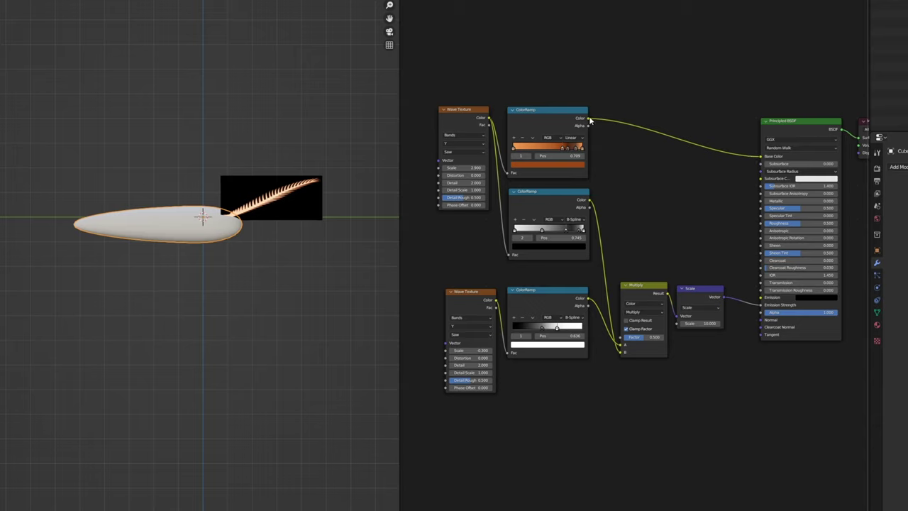
mouse_move(589, 121)
mouse_down()
mouse_move(735, 248)
mouse_move(764, 298)
mouse_up()
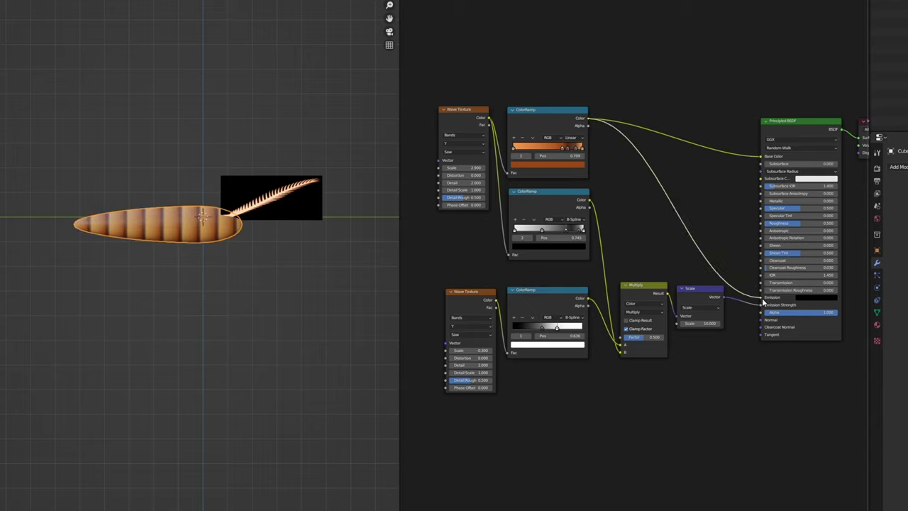
drag(763, 303, 763, 298)
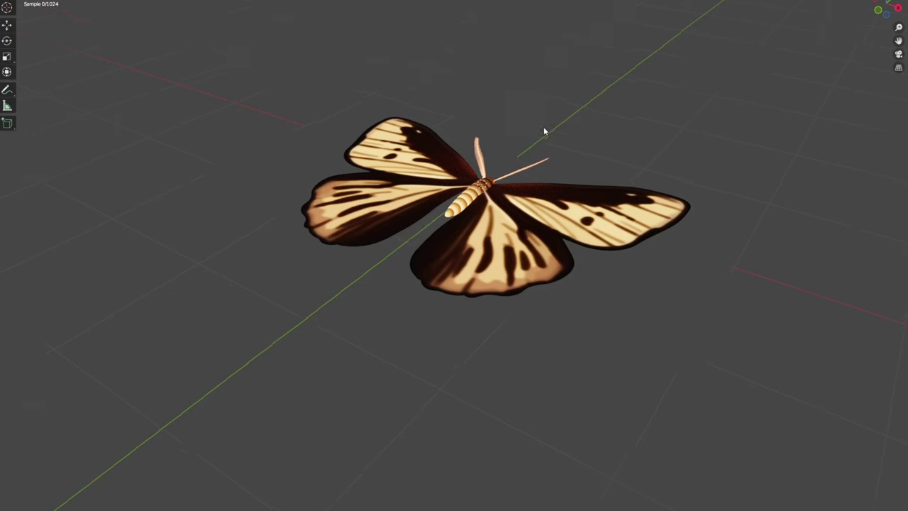
middle_drag(543, 127, 529, 92)
middle_drag(602, 99, 602, 136)
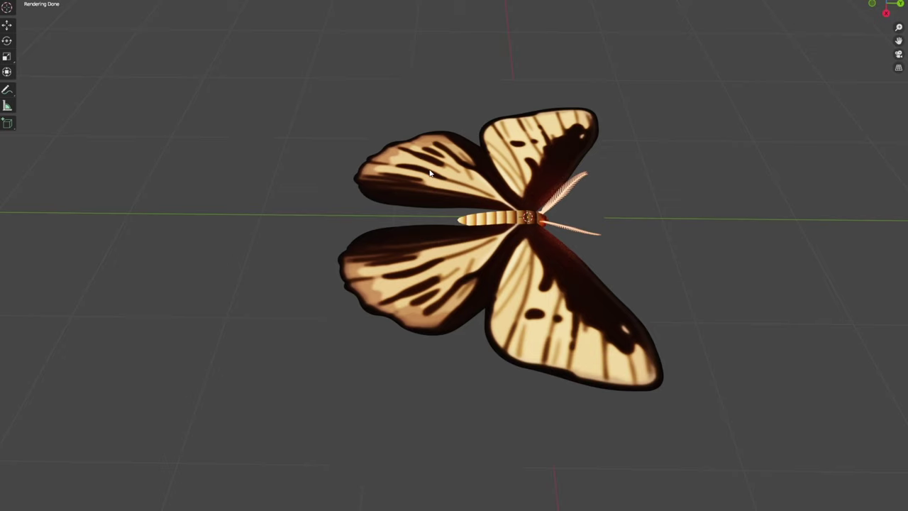
middle_drag(446, 190, 463, 201)
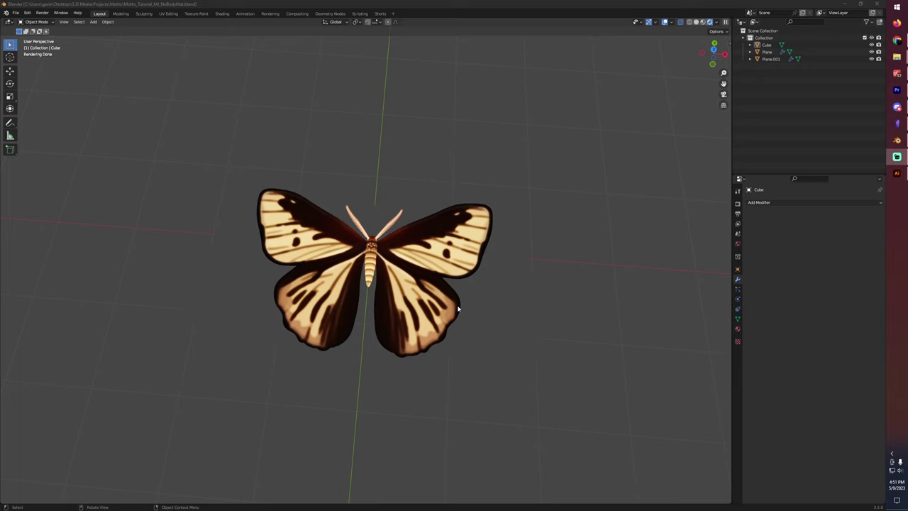
Check the moth objects' modifiers, then apply the wing plane's Mirror modifier
click(419, 262)
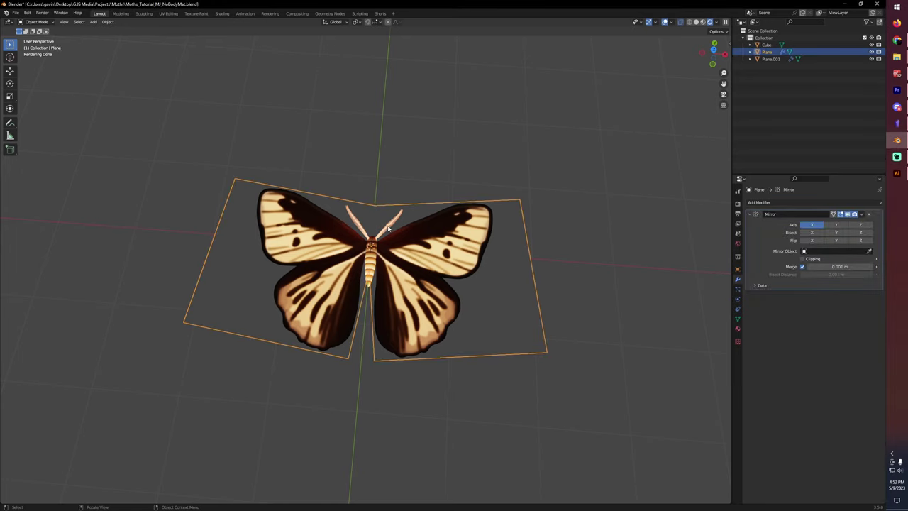
click(372, 273)
click(368, 274)
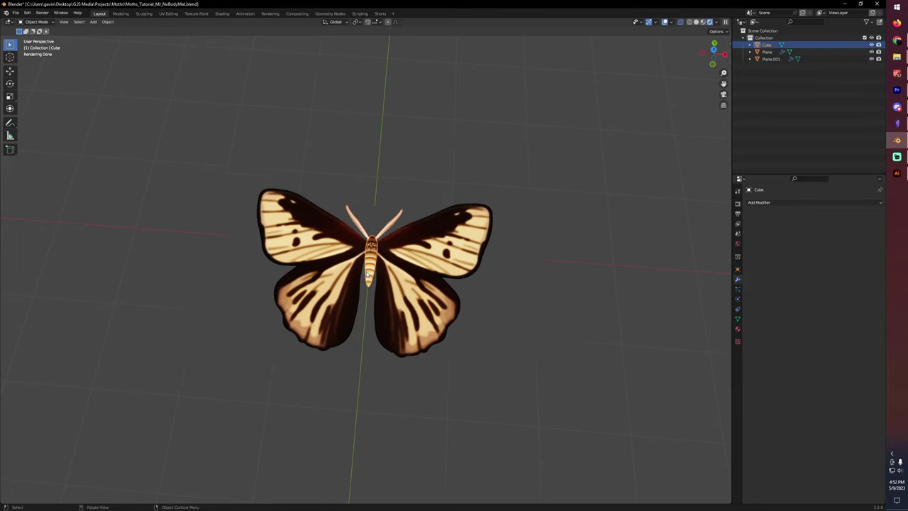
click(414, 212)
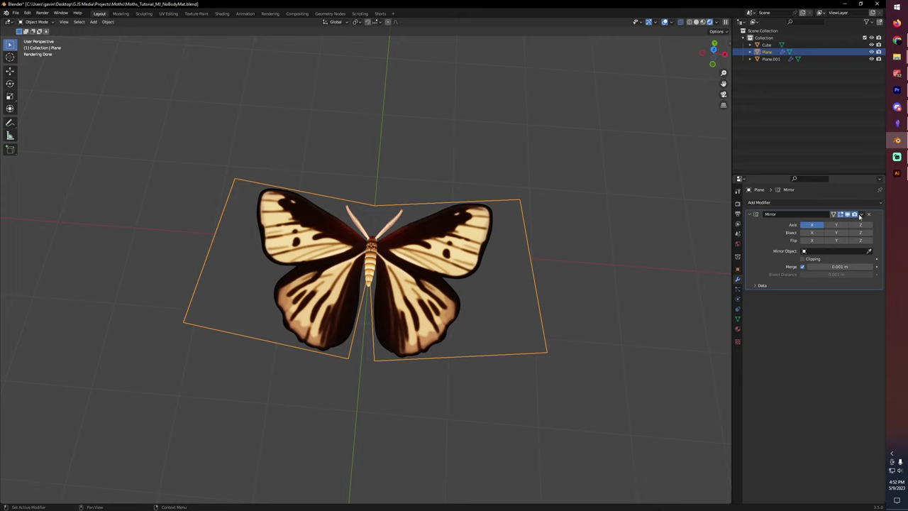
click(861, 214)
click(837, 222)
Apply the antenna plane's Mirror modifier and reselect the moth body
click(381, 226)
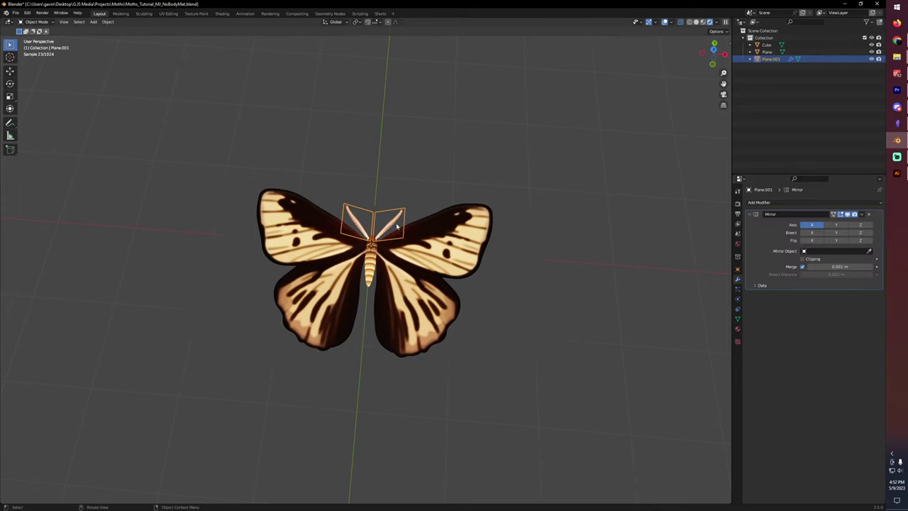
click(861, 214)
click(839, 224)
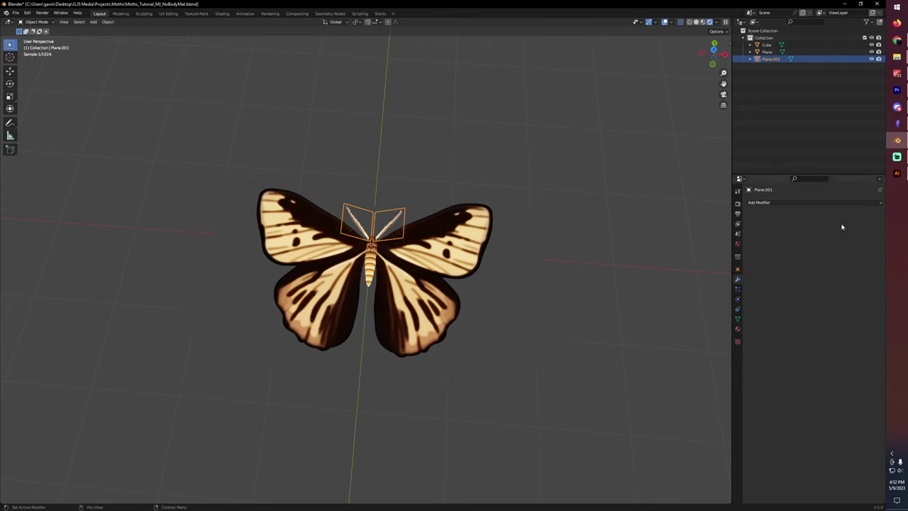
click(381, 278)
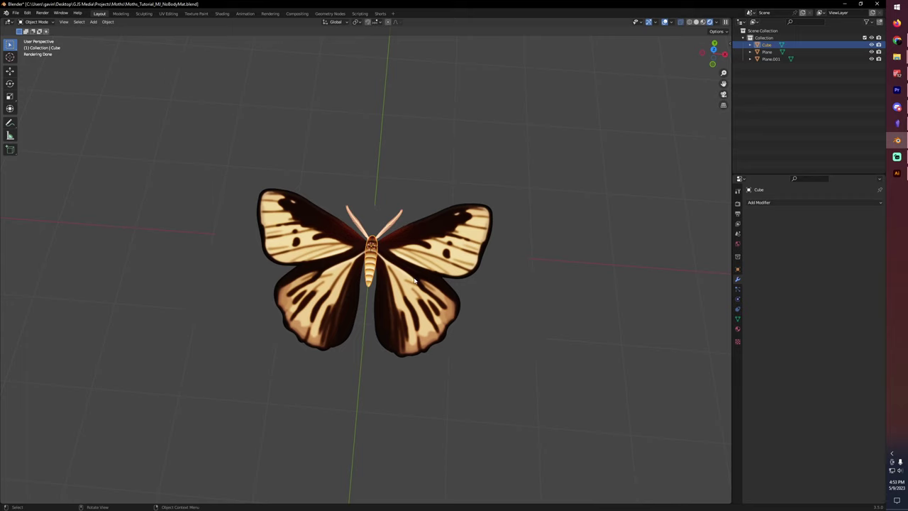
Join the wing and antenna planes into the body with Ctrl+J and rename it Moth
key(a)
middle_drag(372, 278, 431, 203)
drag(466, 168, 315, 380)
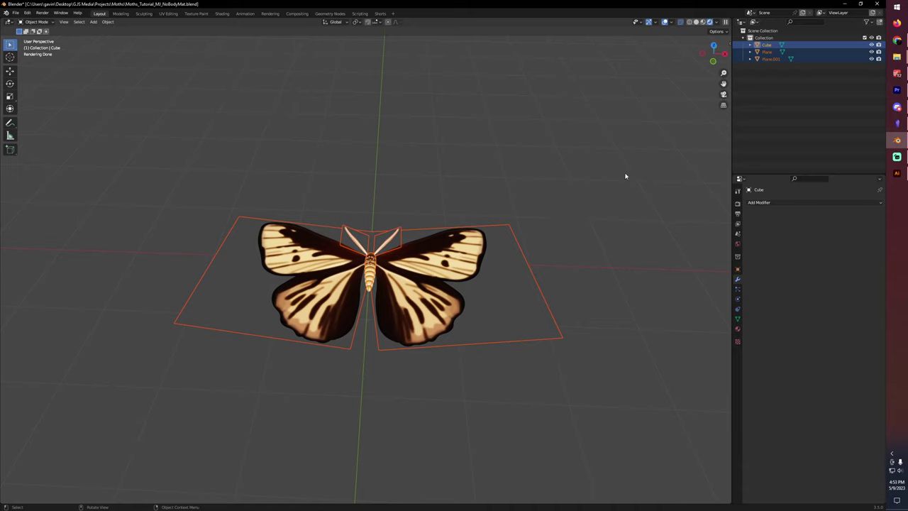
key(ctrl+j)
key(F2)
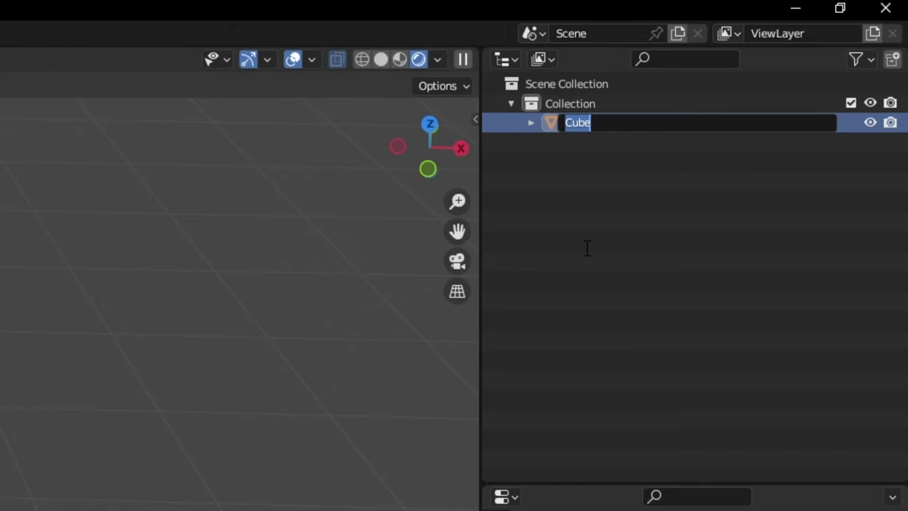
text(Moth)
key(Return)
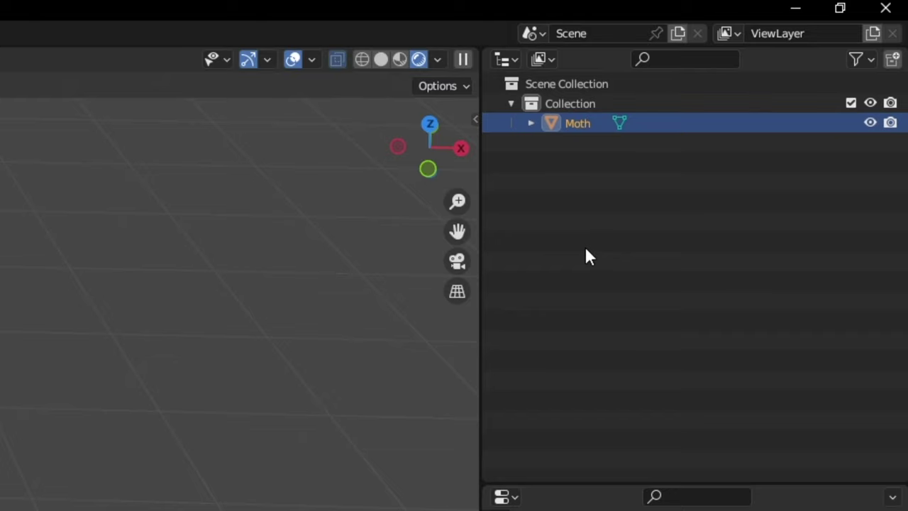
Raise the body Wave Texture Scale to 6.900 and view the moth from the top
middle_drag(412, 234, 453, 265)
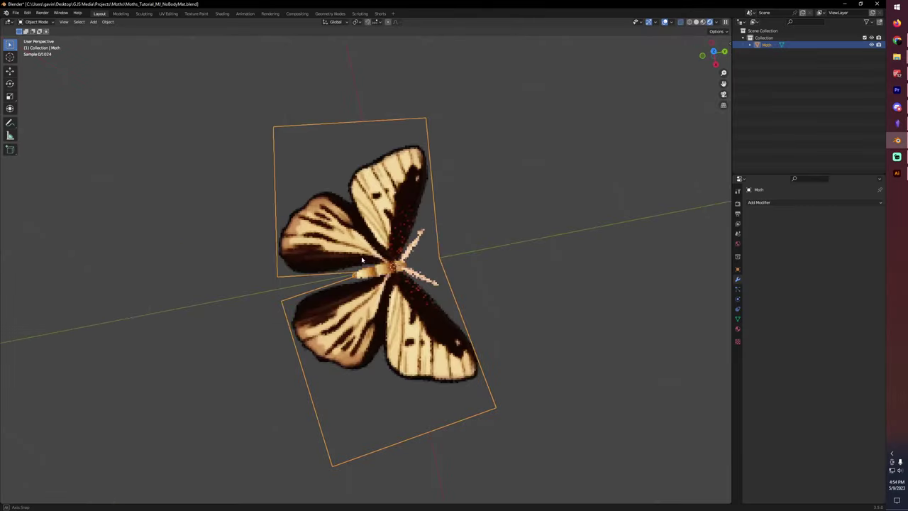
scroll(407, 276, up, 5)
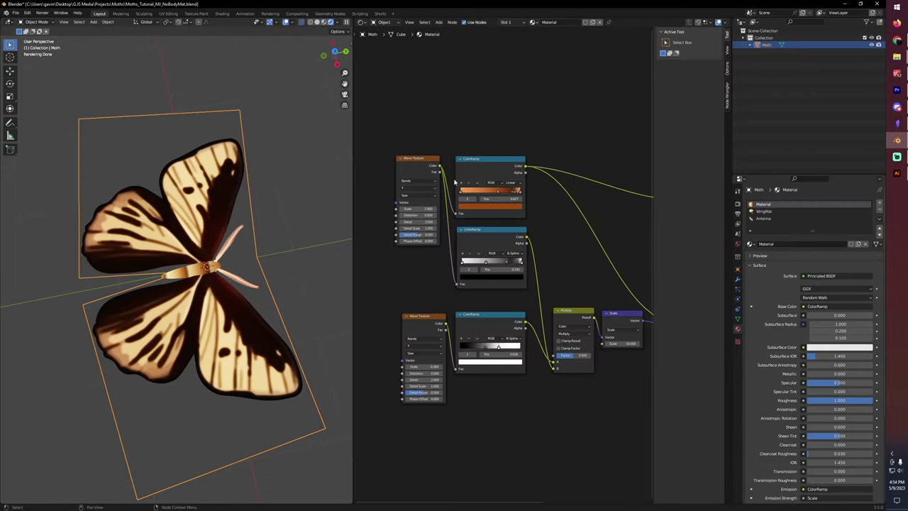
scroll(428, 210, up, 2)
scroll(464, 220, up, 3)
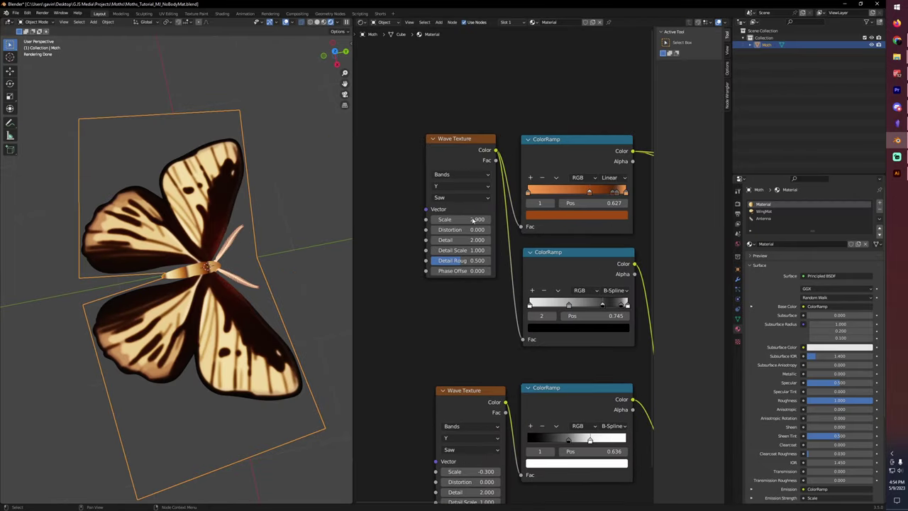
drag(465, 219, 567, 219)
scroll(230, 250, up, 3)
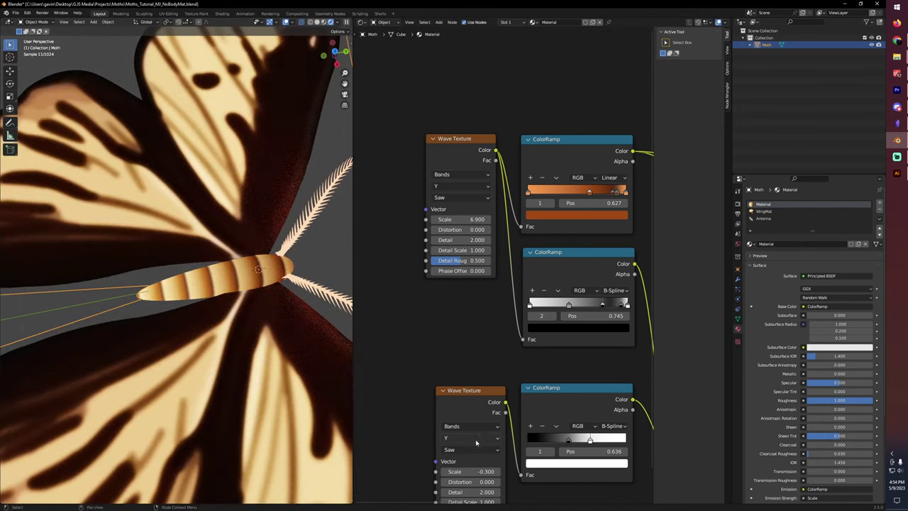
middle_drag(420, 358, 407, 307)
middle_drag(241, 305, 213, 284)
click(238, 82)
middle_drag(237, 83, 193, 284)
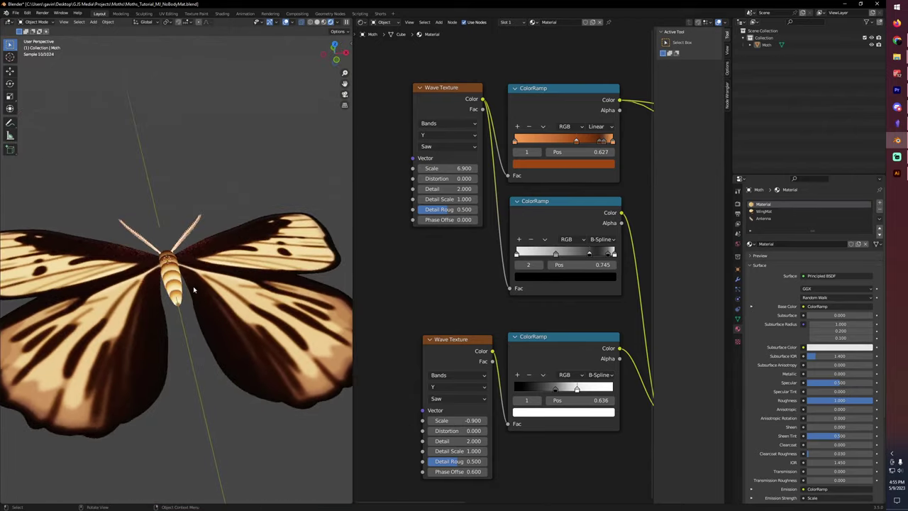
Expand the 3D viewport to full screen, hiding the Shader Editor
key(ctrl+alt+space)
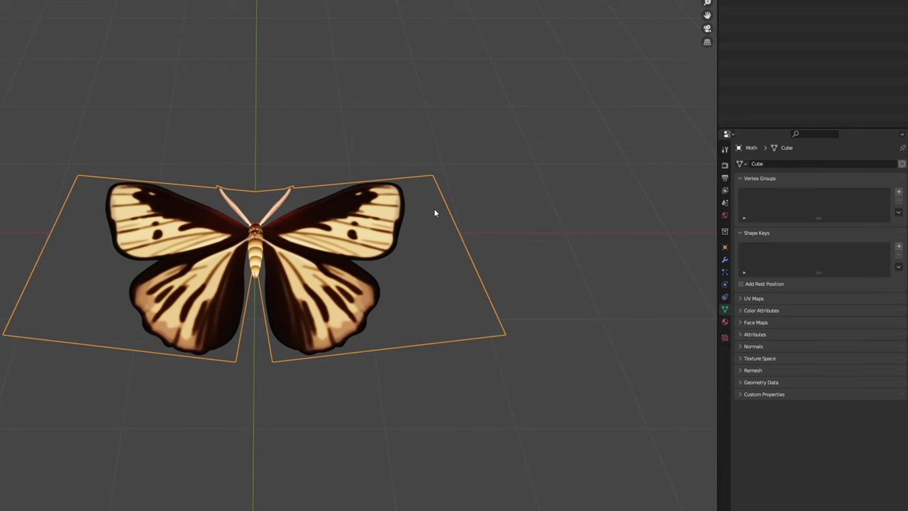
In Edit Mode, select one wing plane, add and name a new vertex group, and assign the wing
key(Tab)
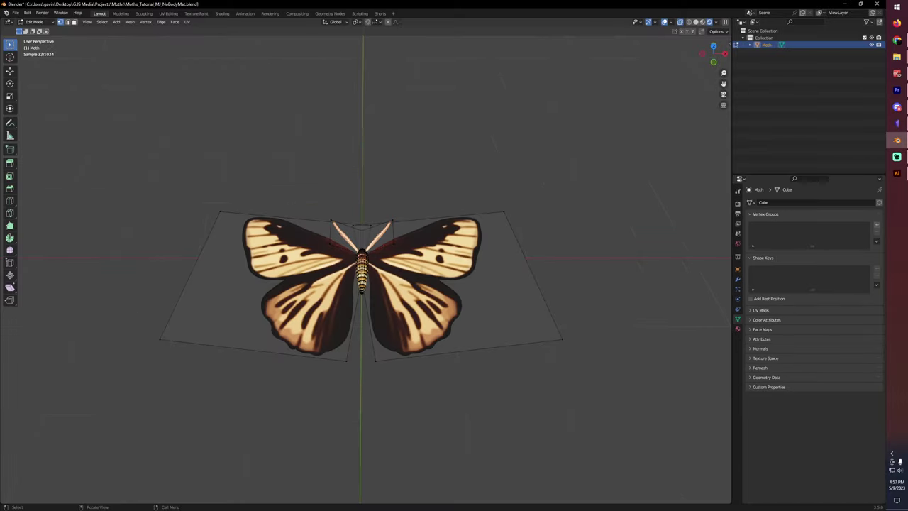
key(ctrl+l)
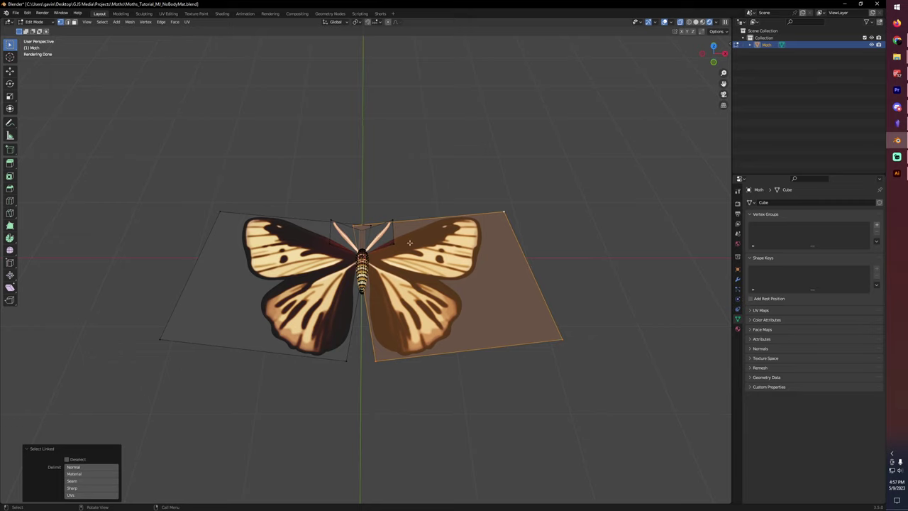
click(876, 225)
double_click(767, 226)
text(Right)
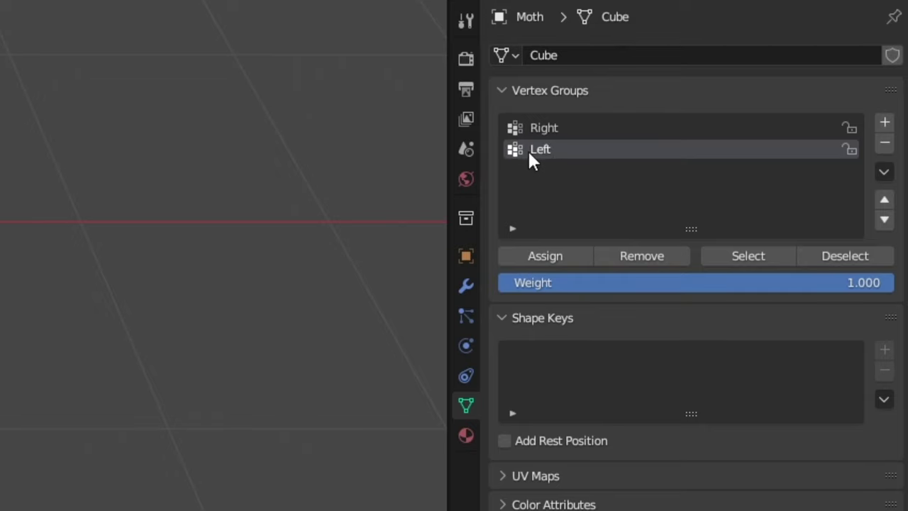
click(541, 257)
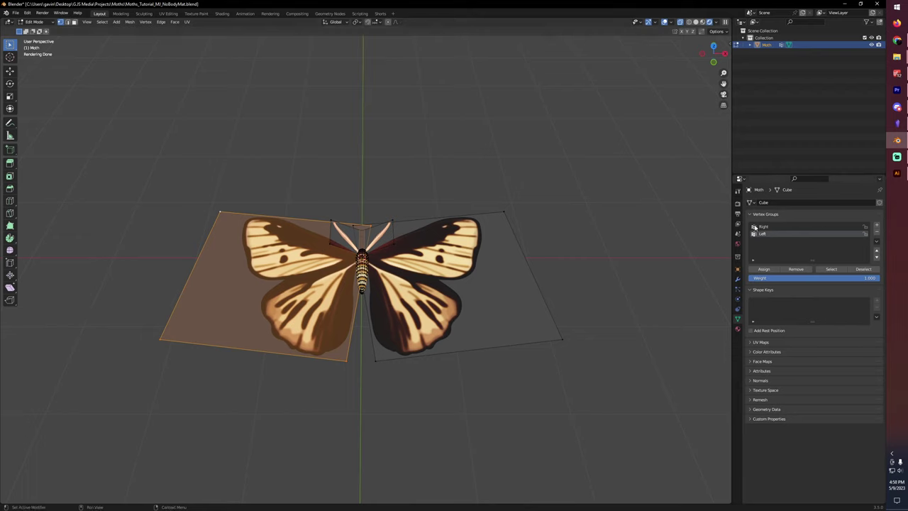
Select the whole right wing plane and assign it to the Right vertex group
click(506, 213)
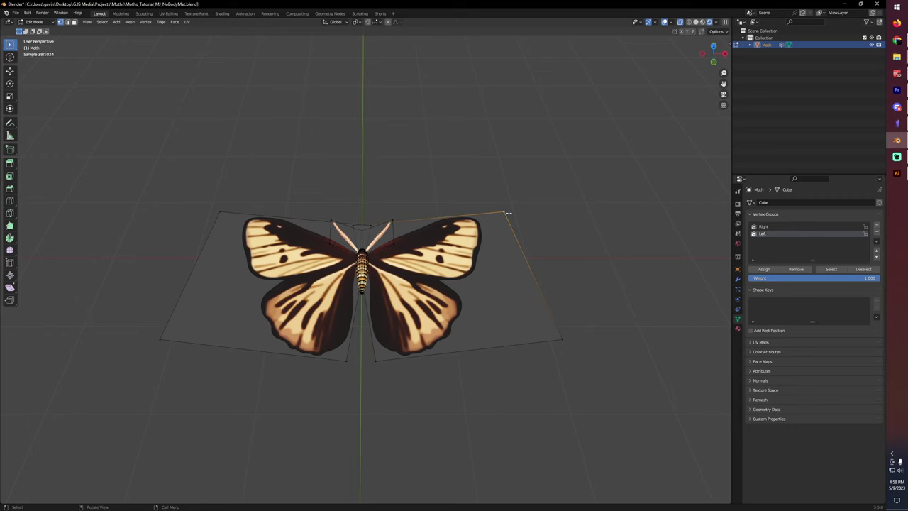
key(l)
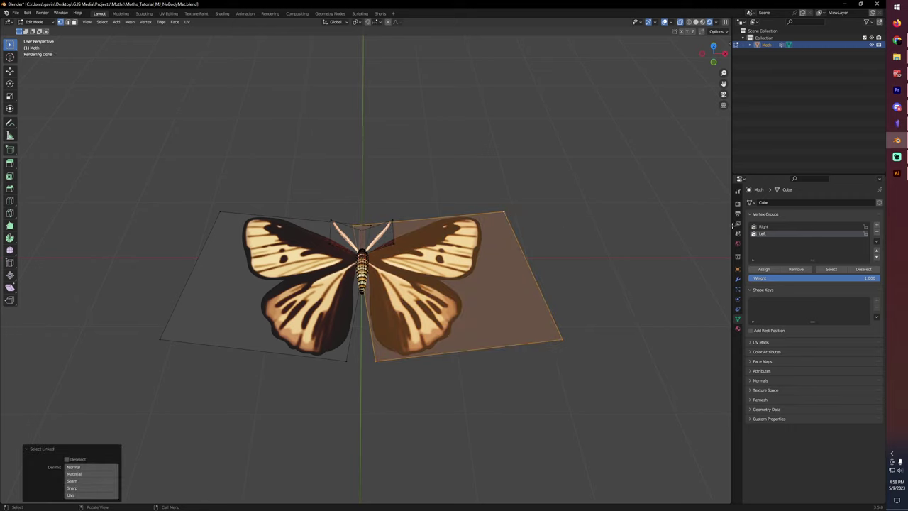
click(763, 227)
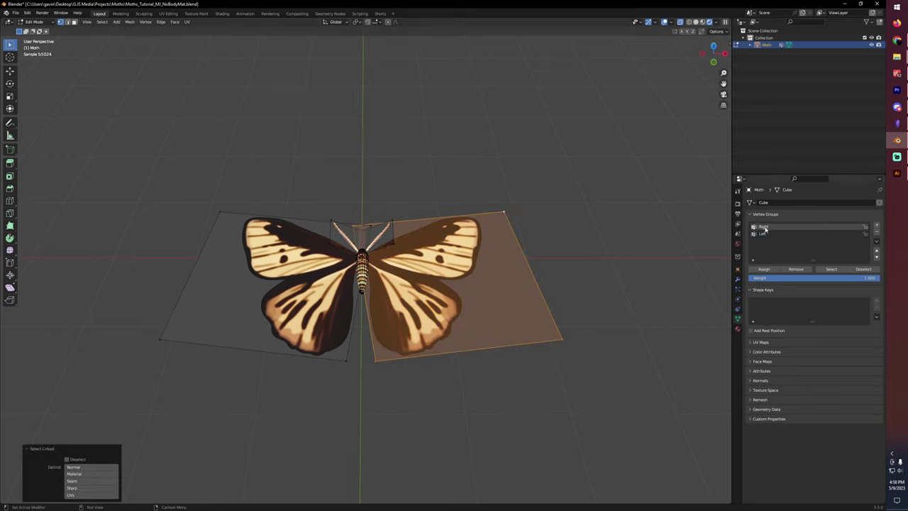
click(762, 269)
click(628, 237)
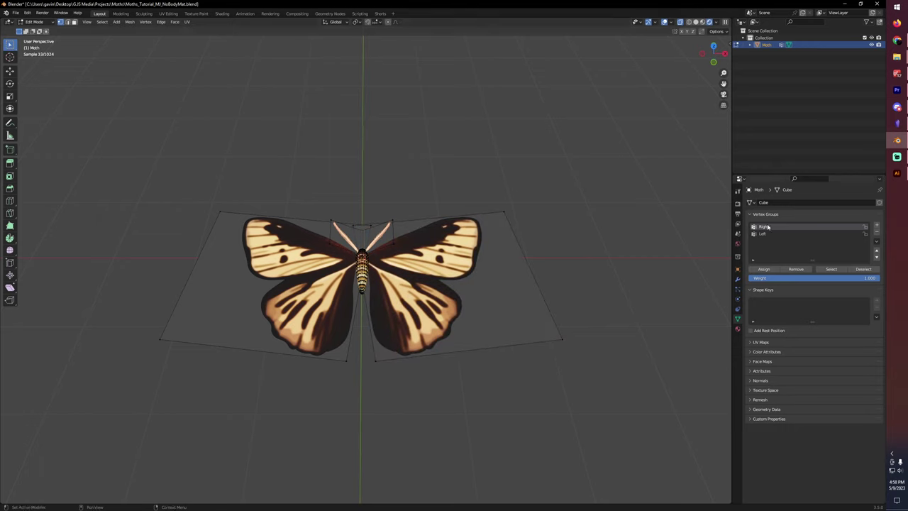
Verify the Right and Left group memberships, clear the selection and leave Edit Mode
click(832, 268)
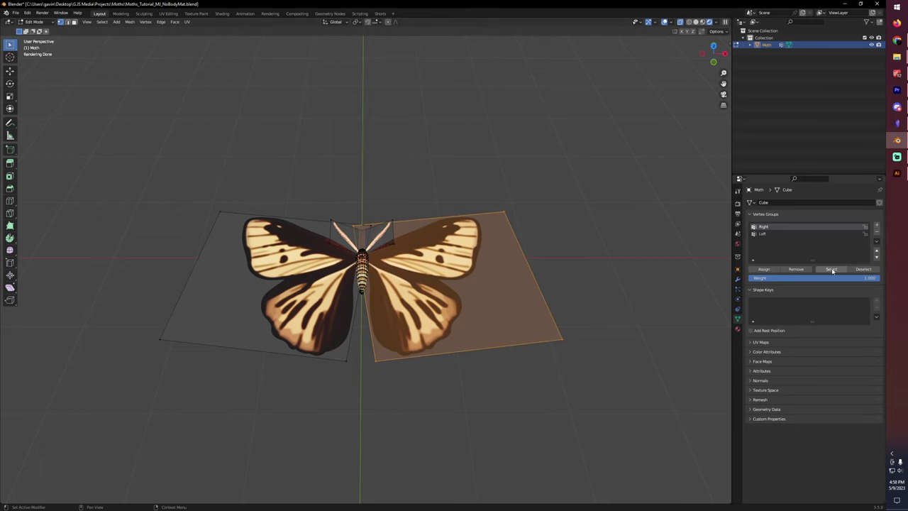
click(763, 233)
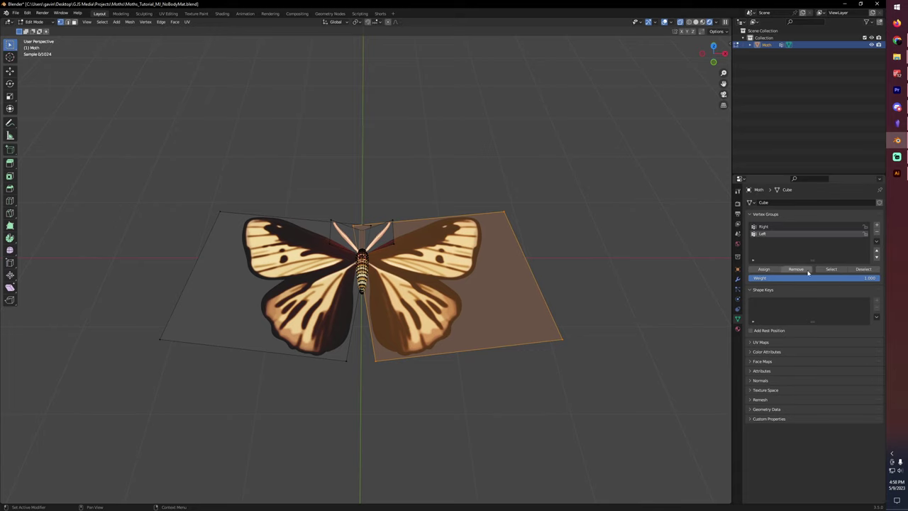
click(831, 268)
key(alt+a)
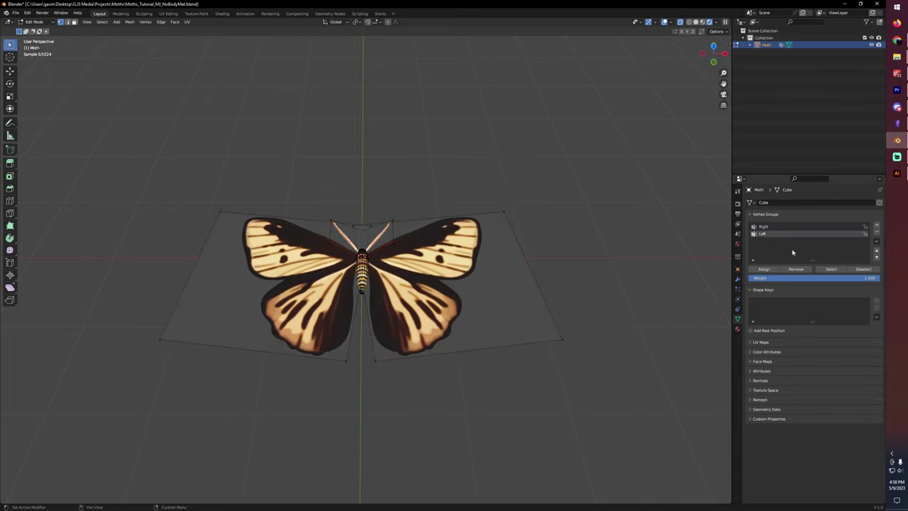
click(831, 268)
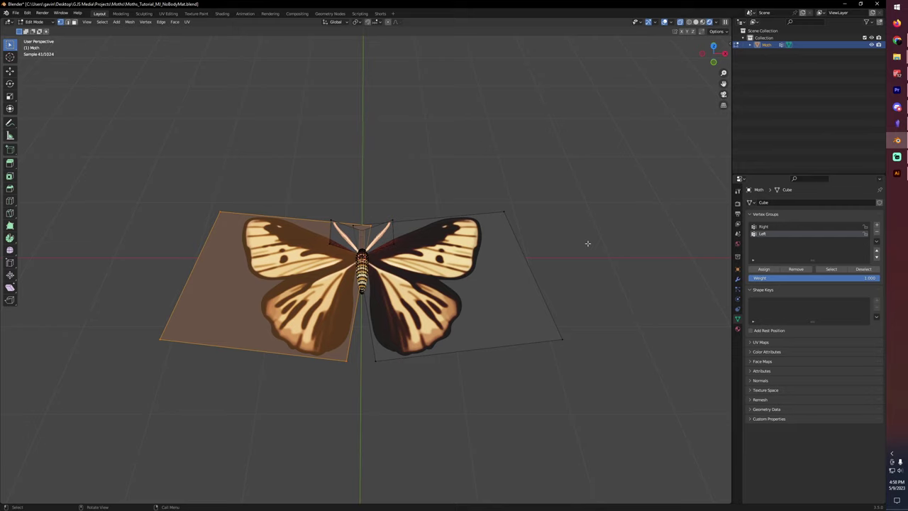
key(alt+a)
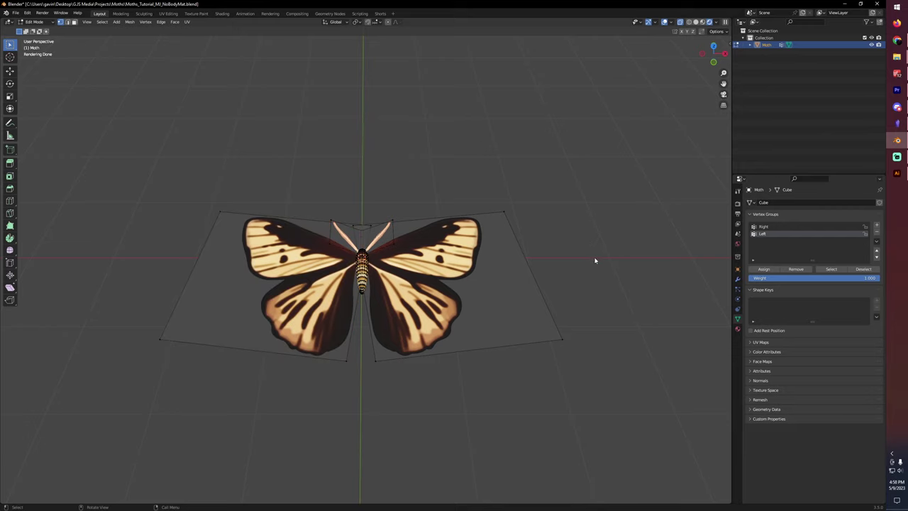
key(Tab)
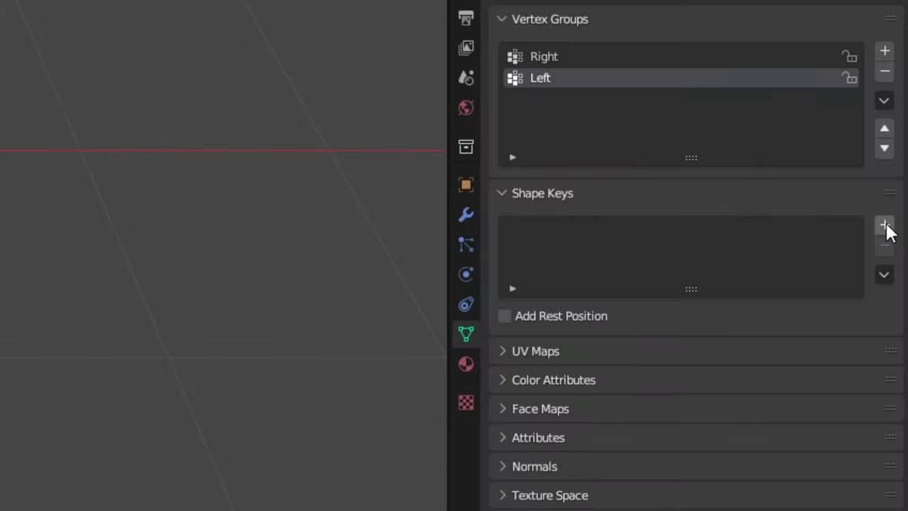
Add the Basis shape key to the Moth mesh
click(885, 226)
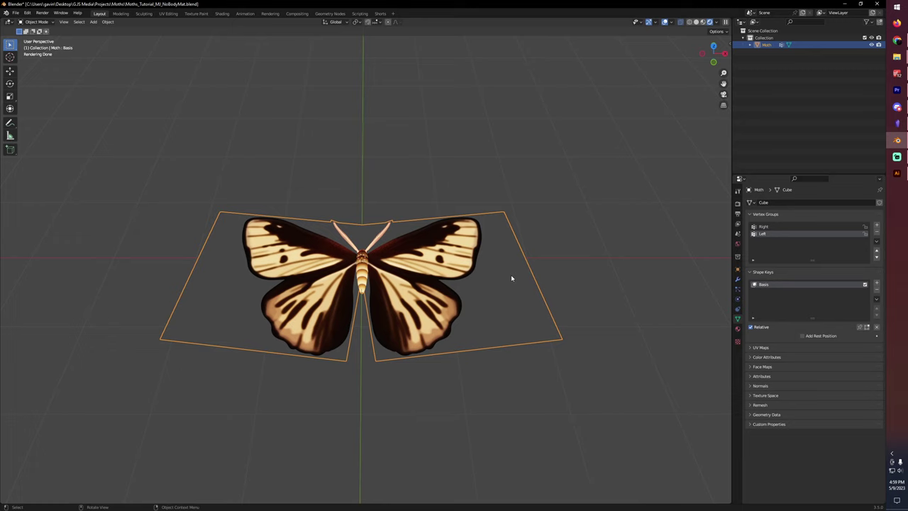
Select the Right vertex group and rotate it -60° around the 3D cursor pivot
key(Tab)
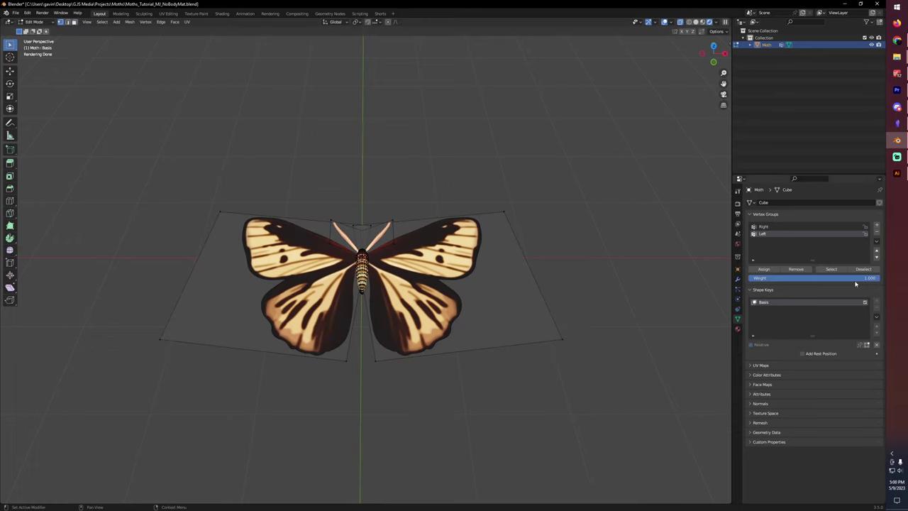
click(773, 226)
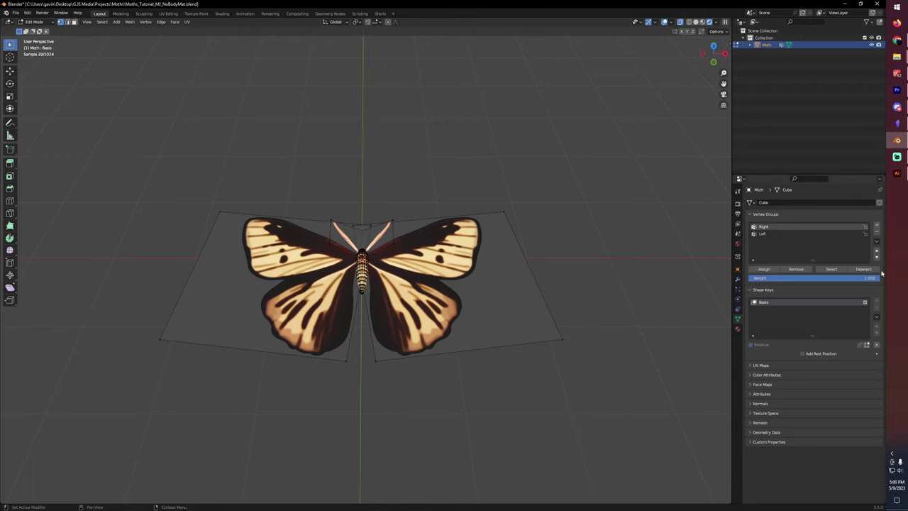
click(833, 270)
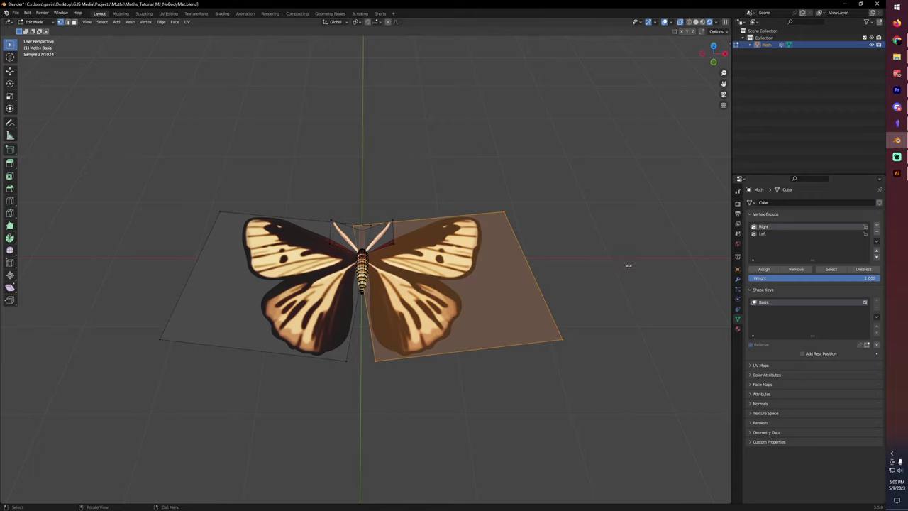
click(359, 22)
click(364, 38)
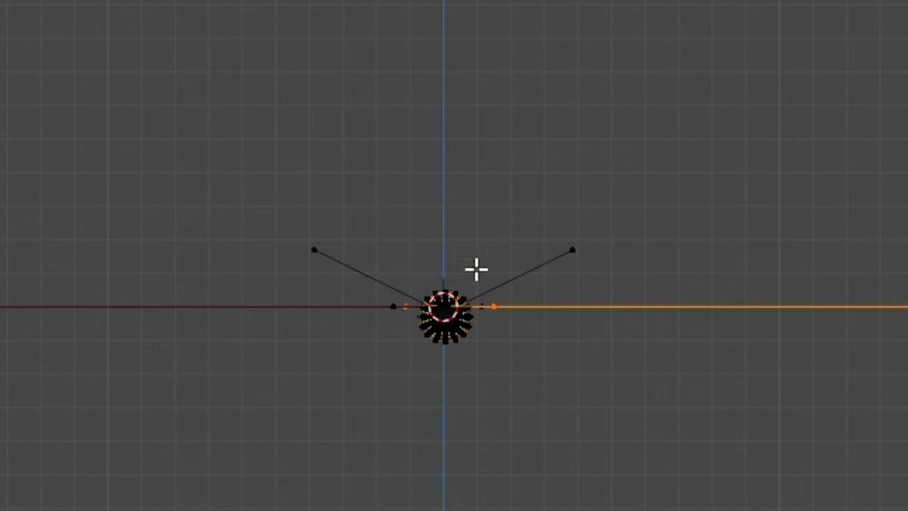
key(r)
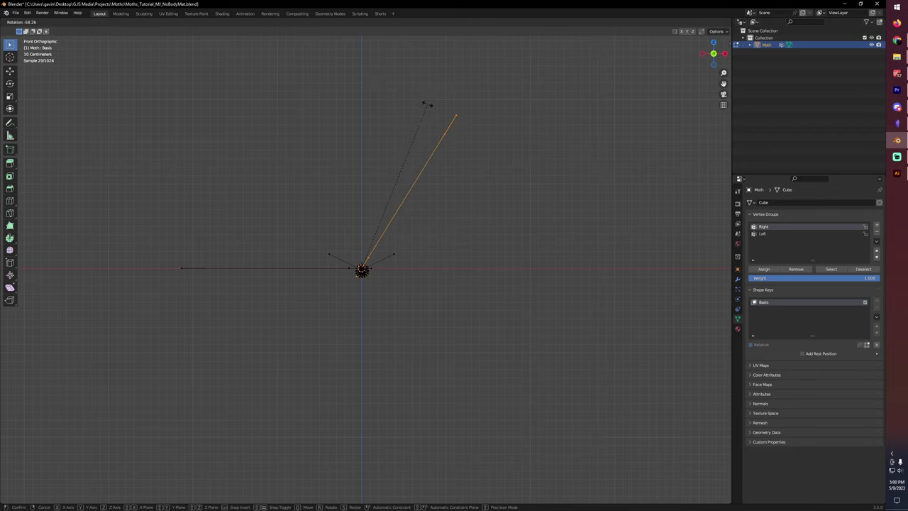
click(425, 102)
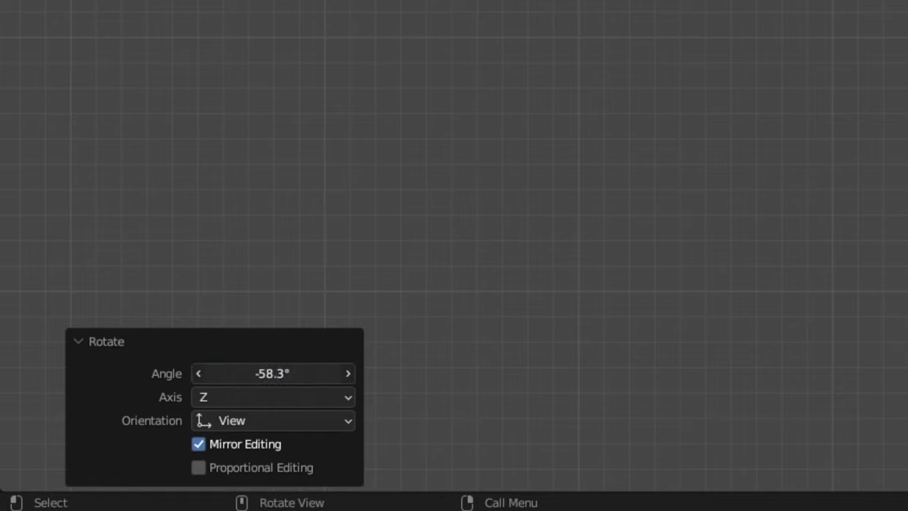
click(91, 464)
key(BackSpace)
text(-60)
key(Return)
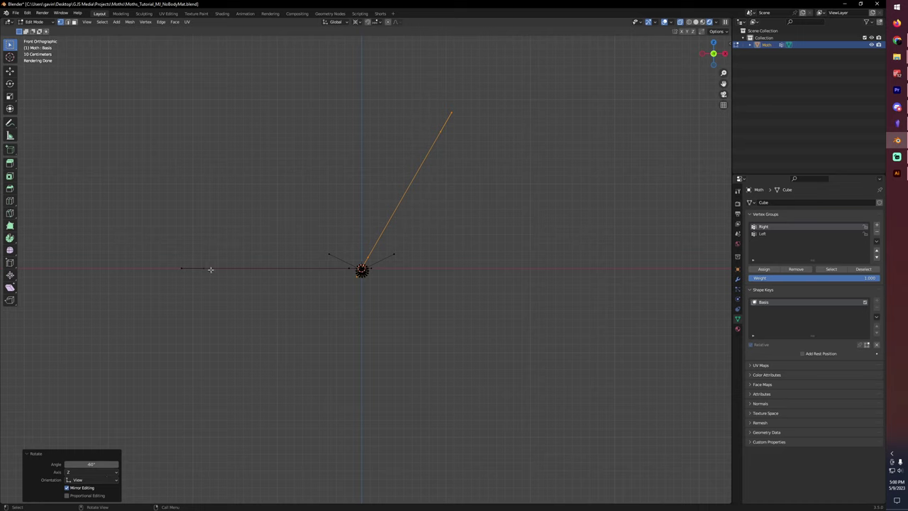
Select the Left vertex group and rotate it 60° to complete the V shape
key(ctrl+z)
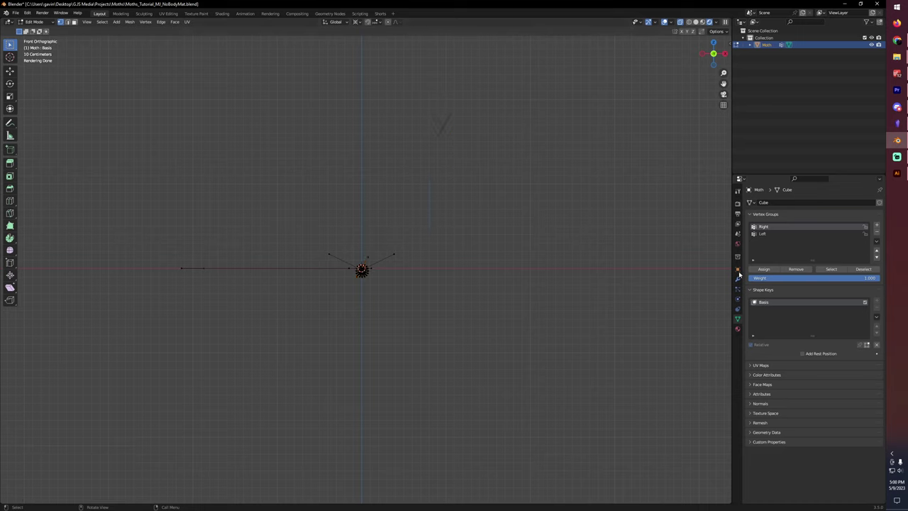
click(780, 233)
click(832, 268)
key(r)
click(206, 381)
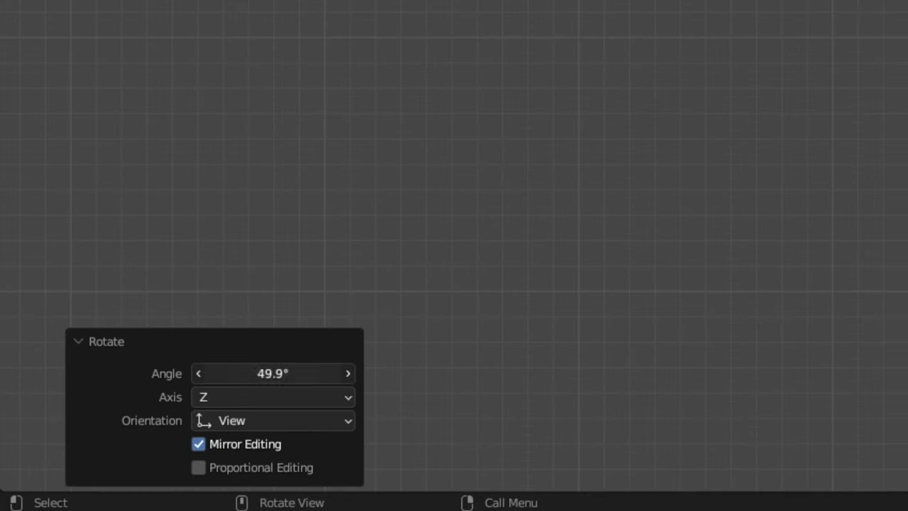
click(80, 465)
text(60)
key(Return)
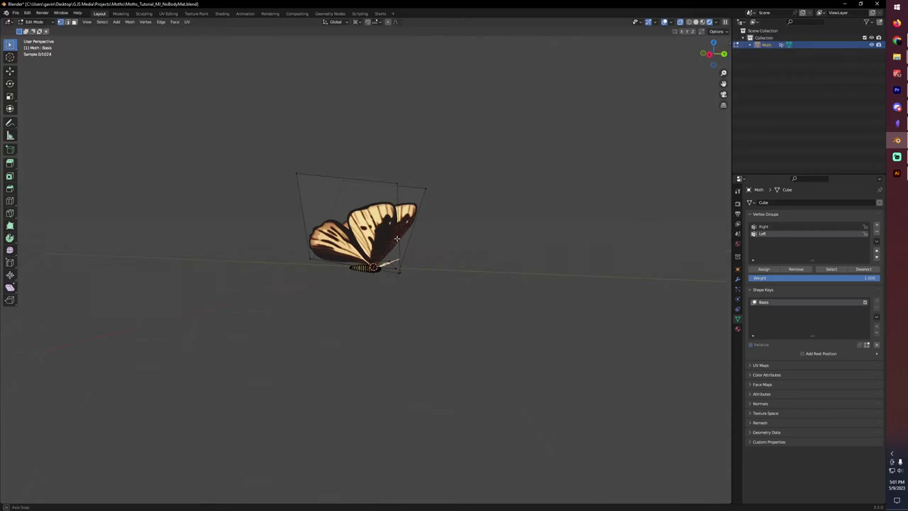
mouse_move(489, 256)
middle_down()
mouse_move(510, 251)
mouse_move(497, 252)
middle_up()
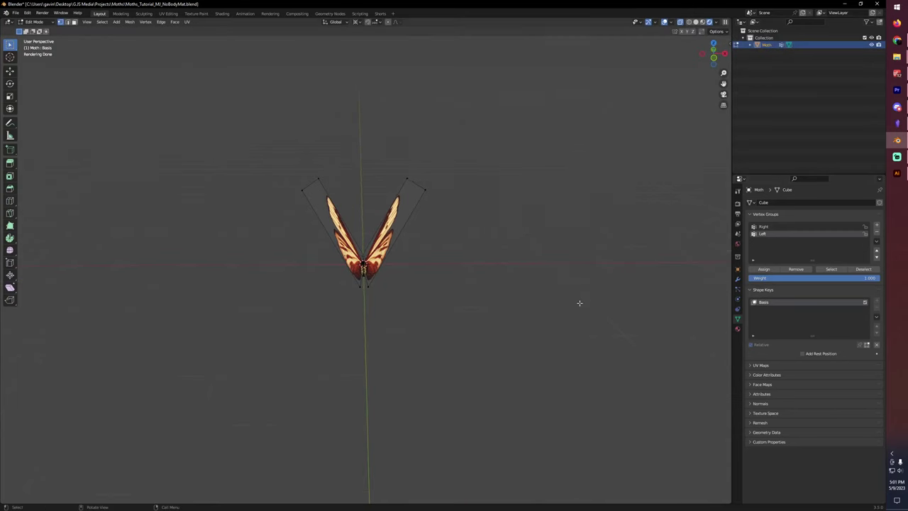
Add a Key 1 shape key and enter Edit Mode in front orthographic view
key(Tab)
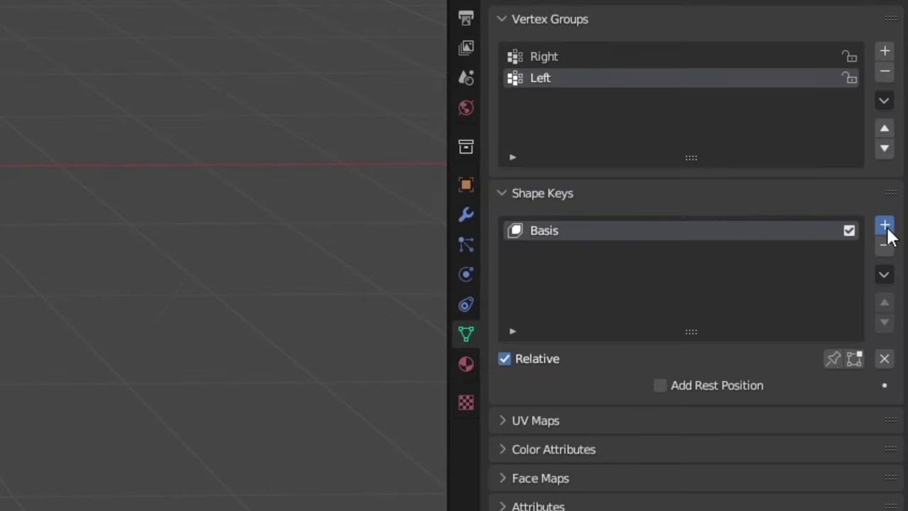
click(886, 227)
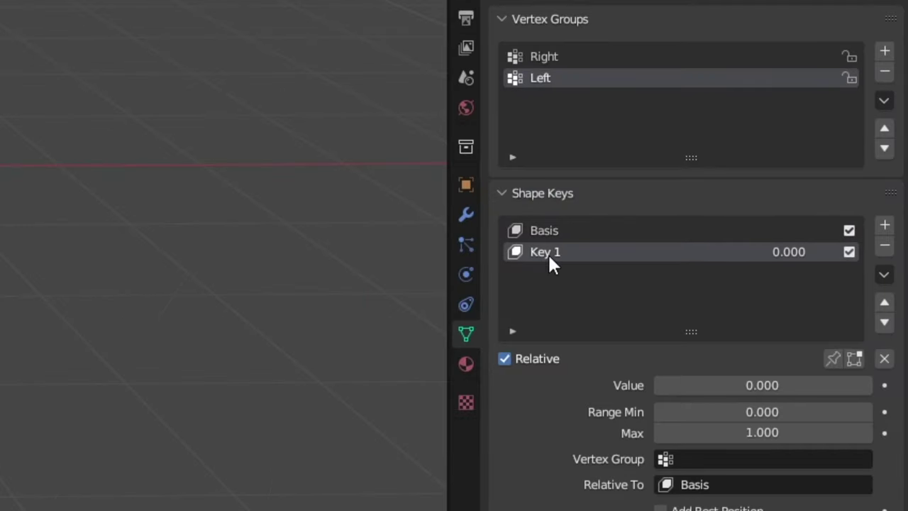
key(Tab)
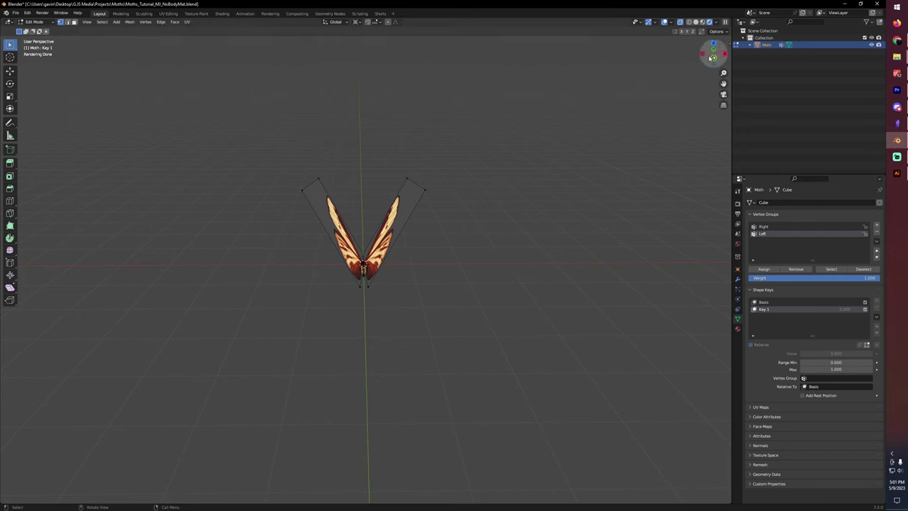
key(Tab)
key(Tab)
key(KP_1)
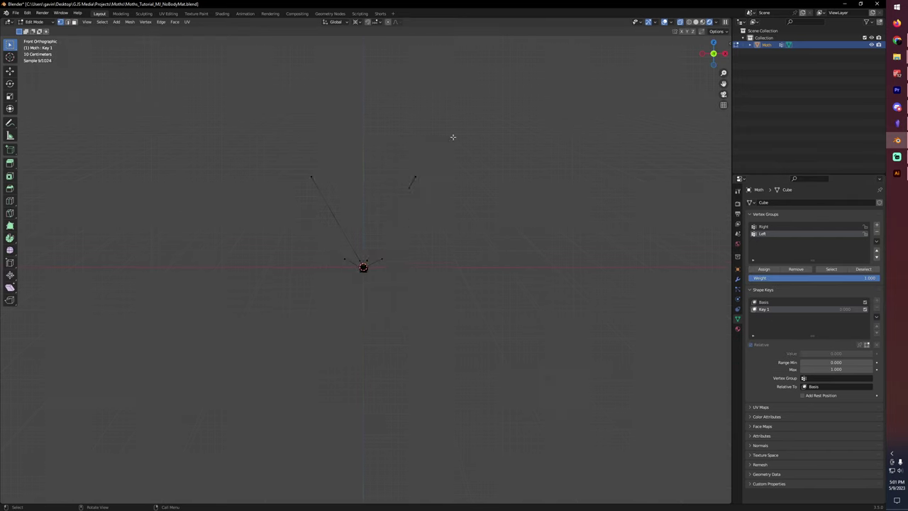
Rotate the wings downward below the body for Key 1 and return to Object Mode
key(r)
click(483, 288)
key(ctrl+z)
key(ctrl+z)
key(r)
key(Return)
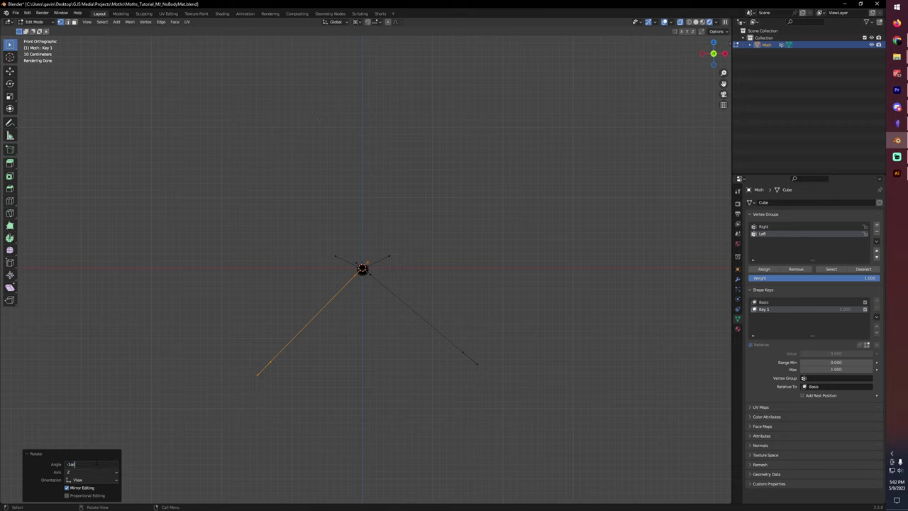
key(Tab)
middle_drag(256, 453, 375, 322)
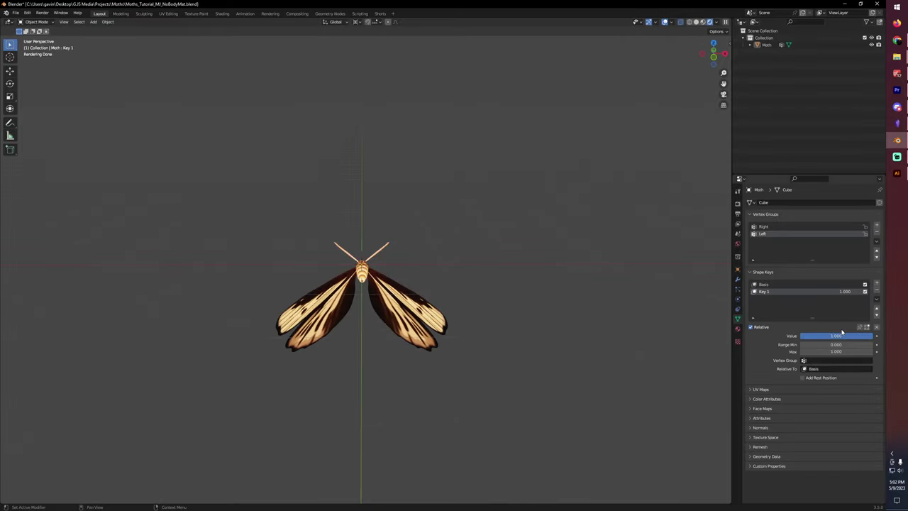
drag(871, 335, 800, 335)
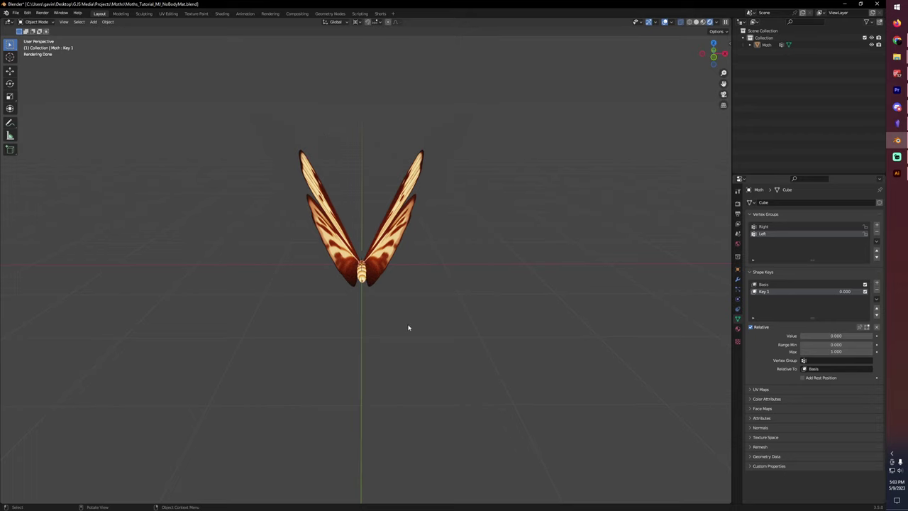
middle_drag(465, 320, 385, 260)
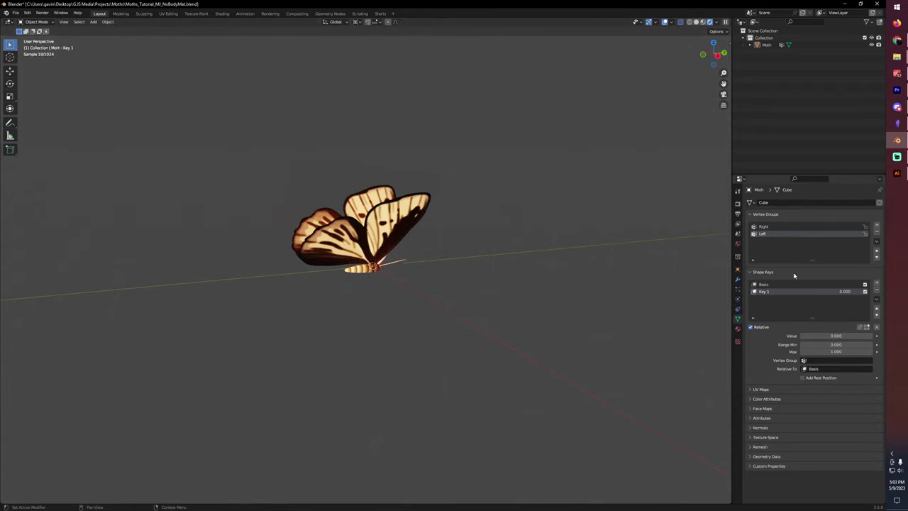
click(837, 335)
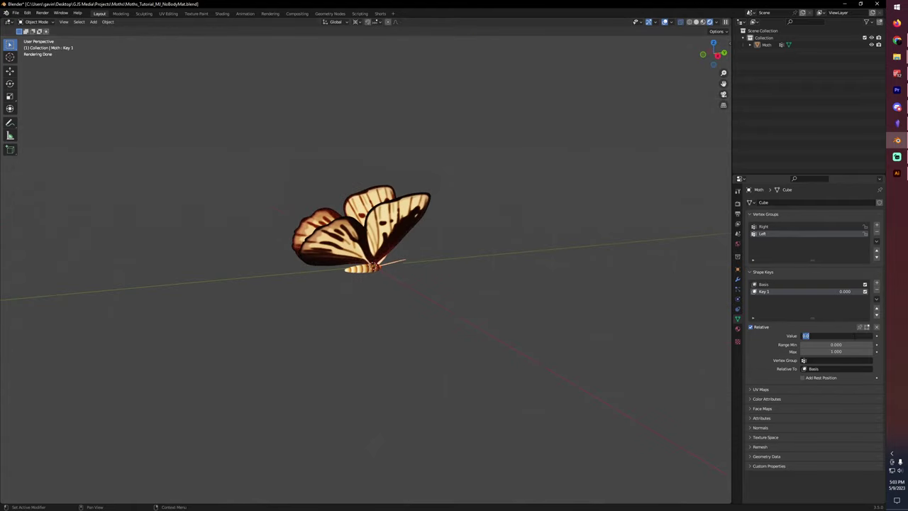
drag(805, 336, 871, 335)
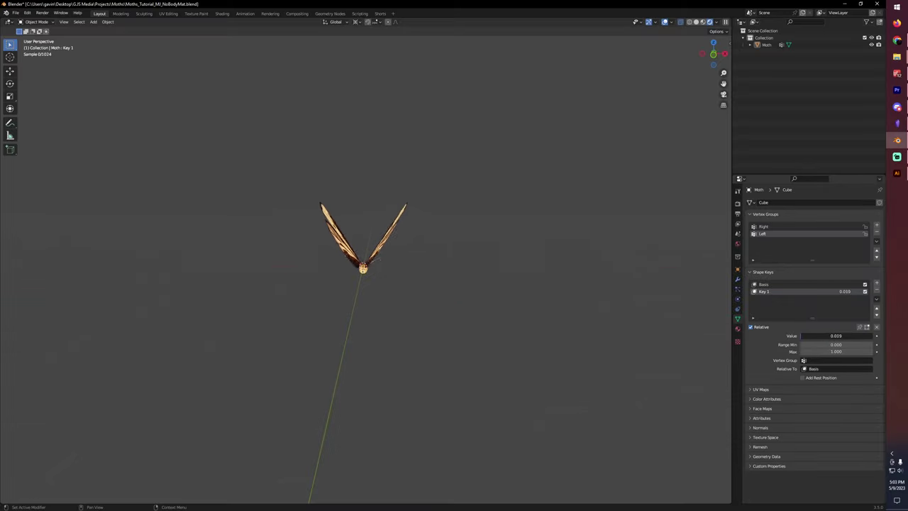
drag(836, 336, 872, 336)
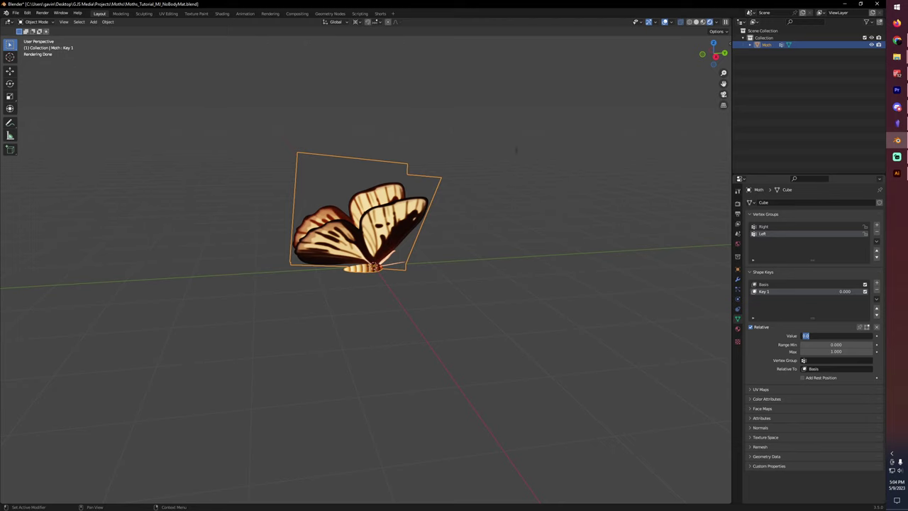
Add a driver to the Key 1 value, delete its var variable, and clear the default expression
key(Escape)
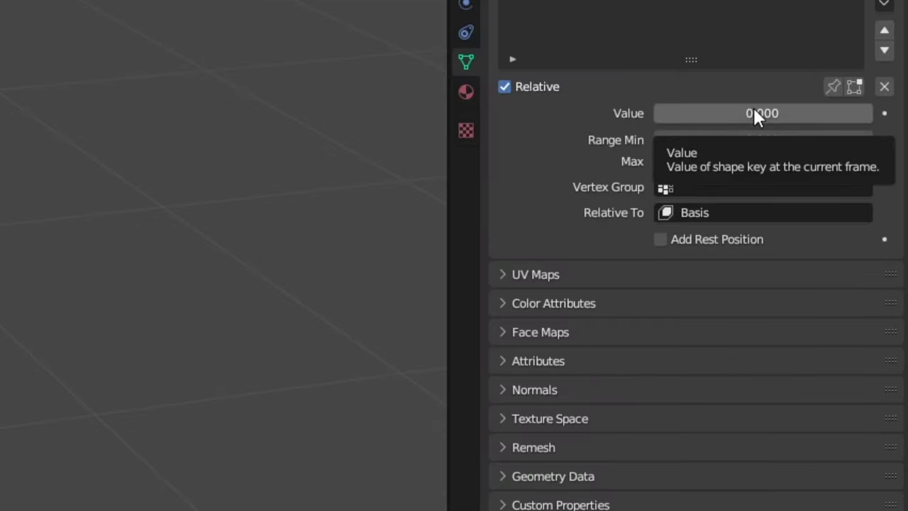
right_click(753, 107)
click(662, 140)
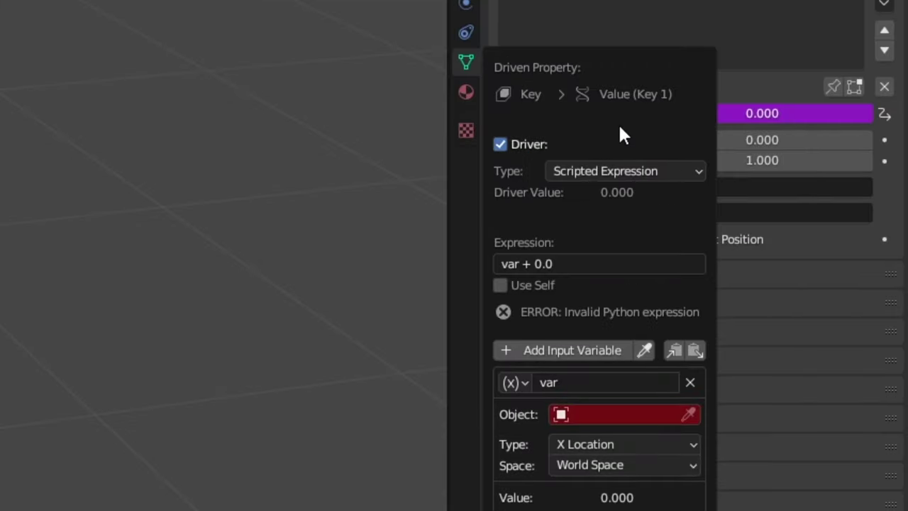
click(690, 383)
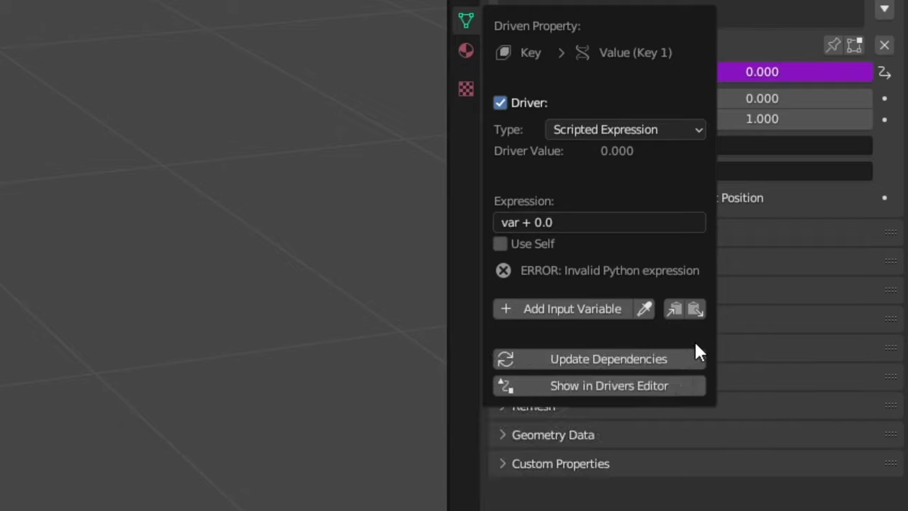
click(573, 224)
key(BackSpace)
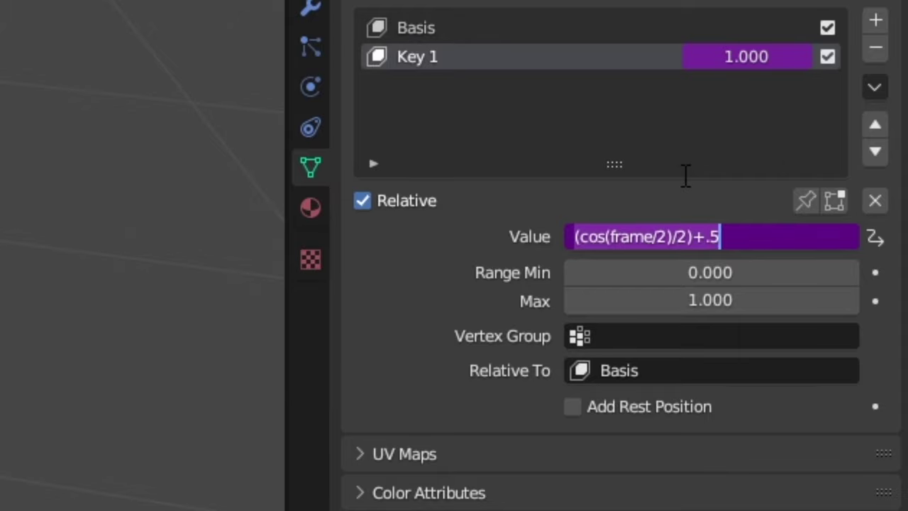
Commit the (cos(frame/2)/2)+.5 driver expression and play the animation to watch the wings flap
key(Return)
key(space)
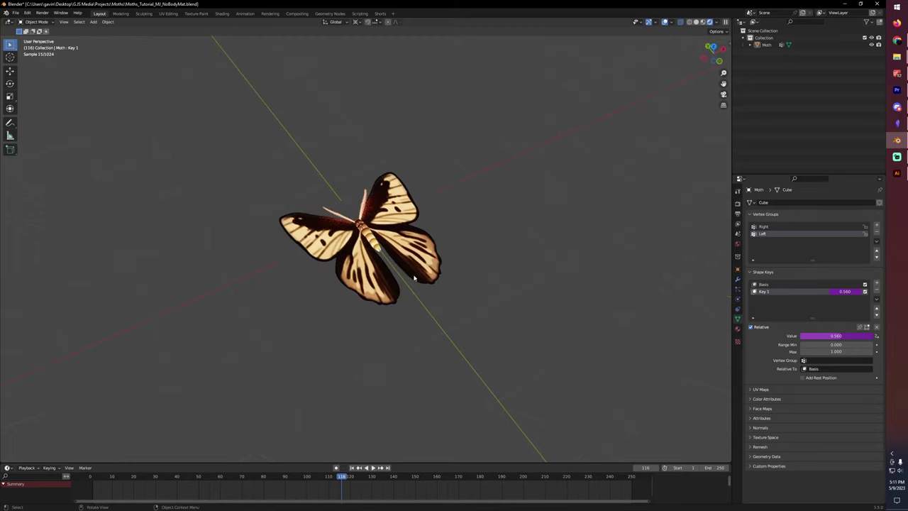
middle_drag(415, 277, 395, 264)
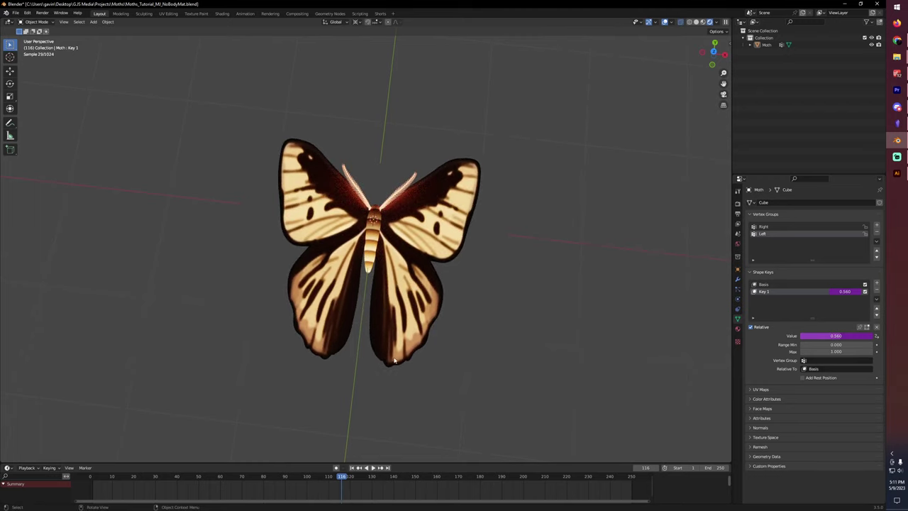